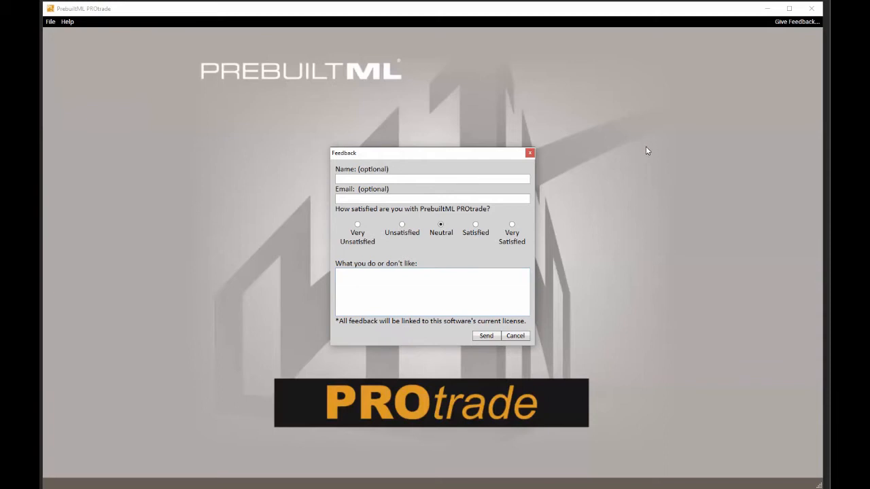
Step: Close the feedback form without sending it
{"action": "left_click", "coordinate": [529, 153]}
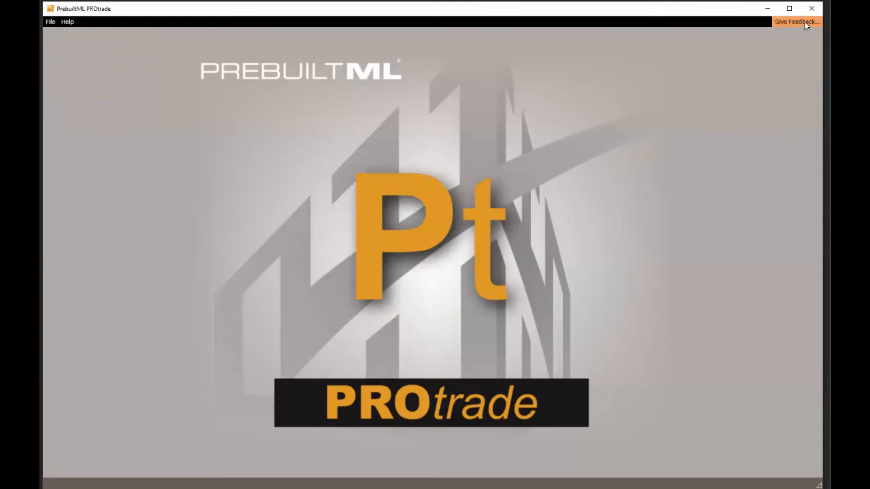
{"action": "left_click", "coordinate": [70, 22]}
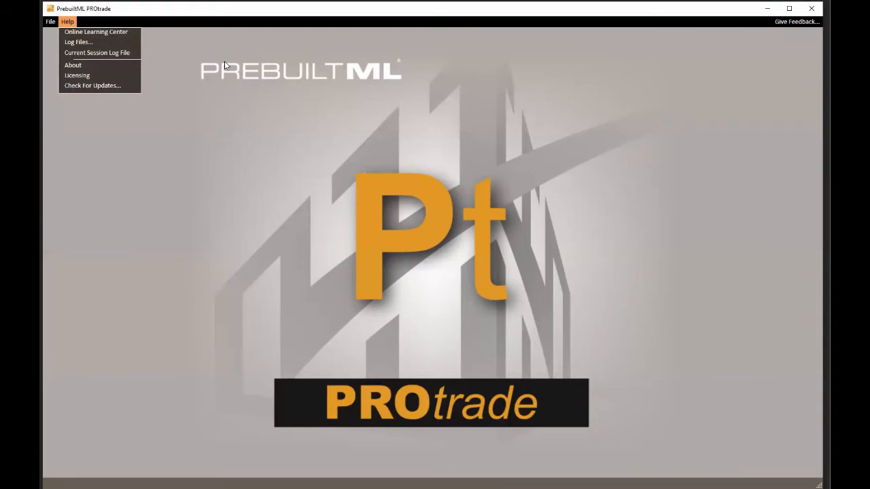
{"action": "left_click", "coordinate": [251, 53]}
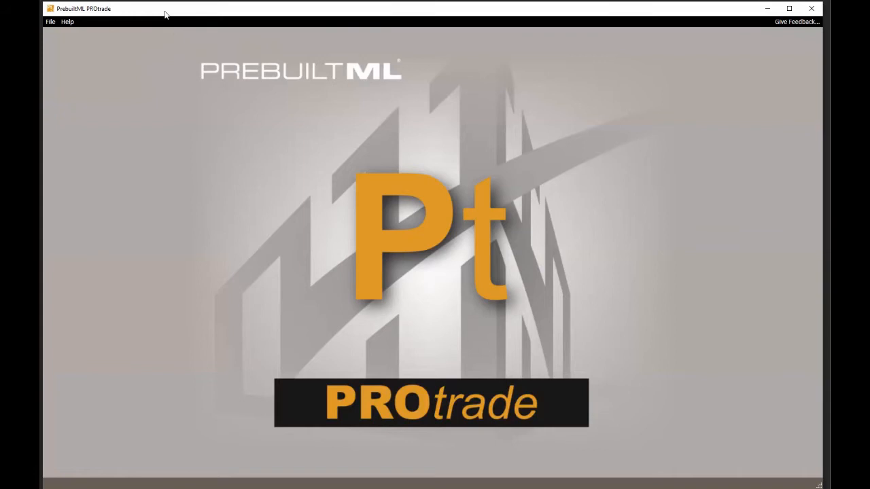
Step: Begin a new project and name it Smith Home
{"action": "left_click", "coordinate": [51, 22]}
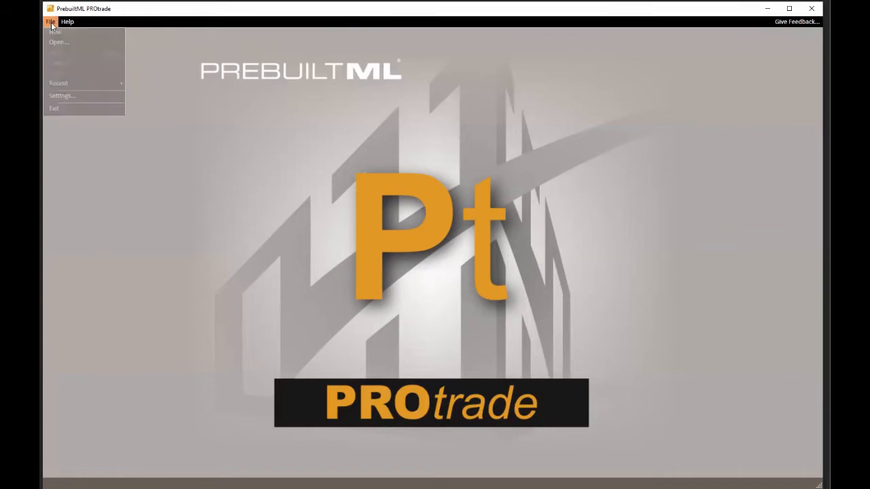
{"action": "left_click", "coordinate": [71, 32]}
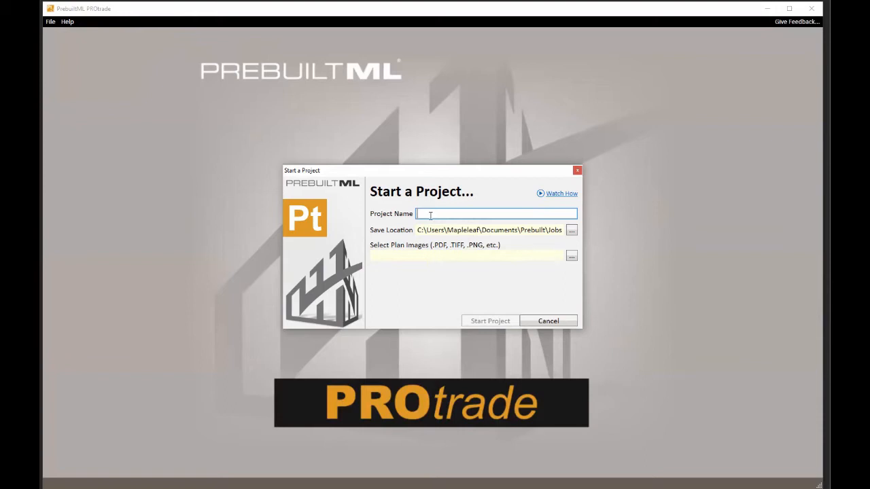
{"action": "type", "text": "Smi"}
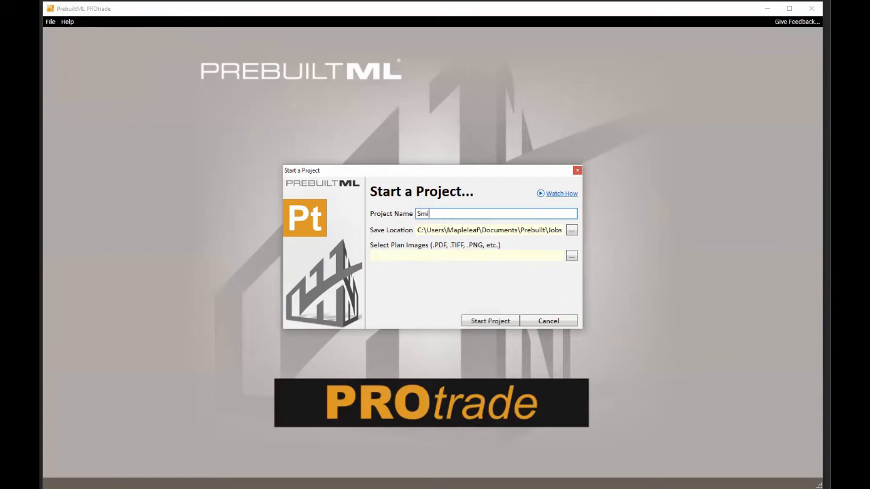
{"action": "type", "text": "th Home"}
Step: Add The Smiths Home.pdf from the Desktop as the plan images and start the project
{"action": "left_click", "coordinate": [571, 256]}
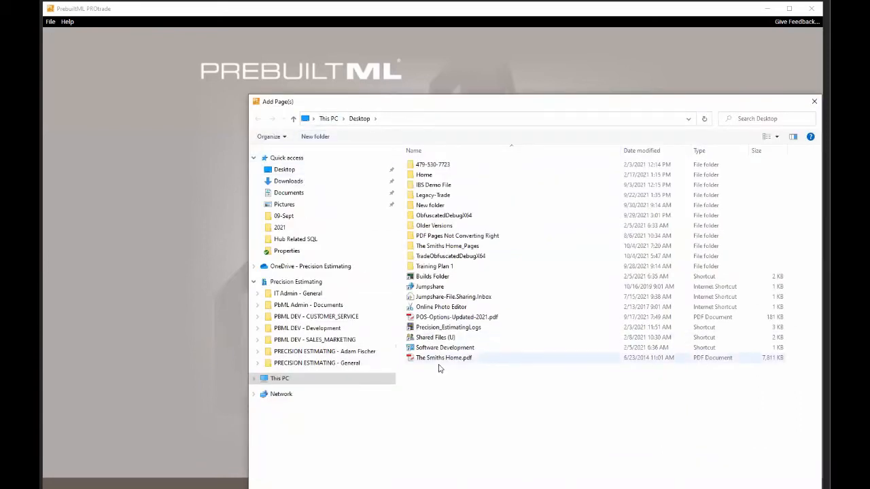
{"action": "left_click", "coordinate": [437, 358]}
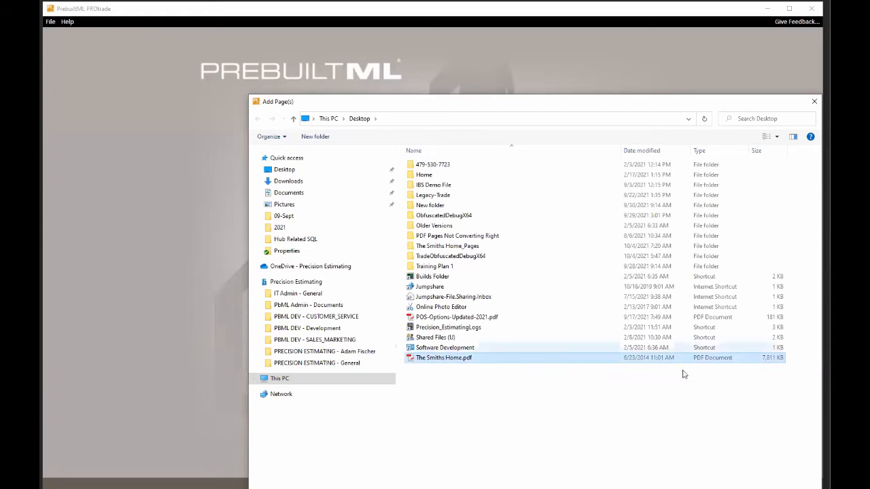
{"action": "left_click", "coordinate": [728, 488]}
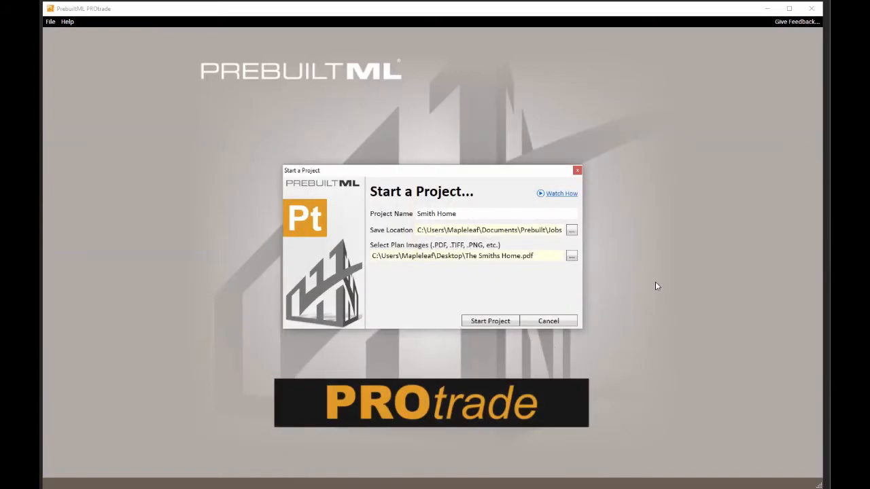
{"action": "left_click", "coordinate": [490, 323]}
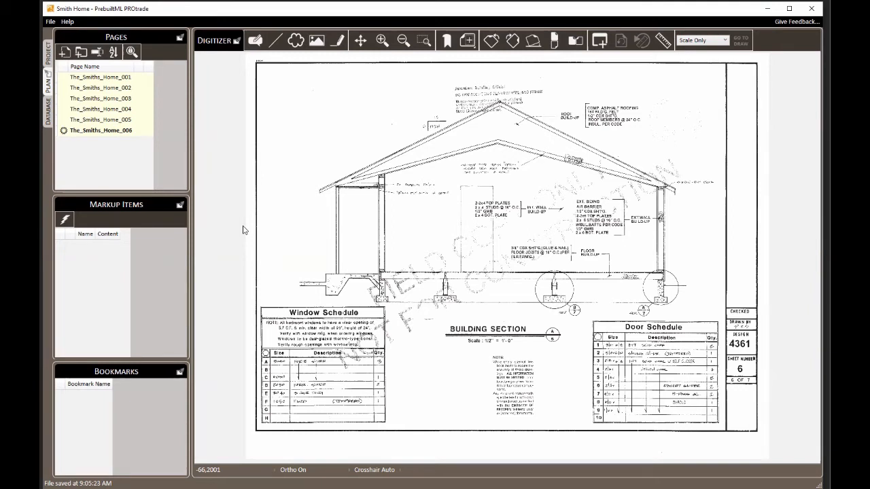
Step: Set the page scale of The_Smiths_Home_001 to 1/4" = 1'0"
{"action": "left_click", "coordinate": [113, 77]}
{"action": "right_click", "coordinate": [116, 77]}
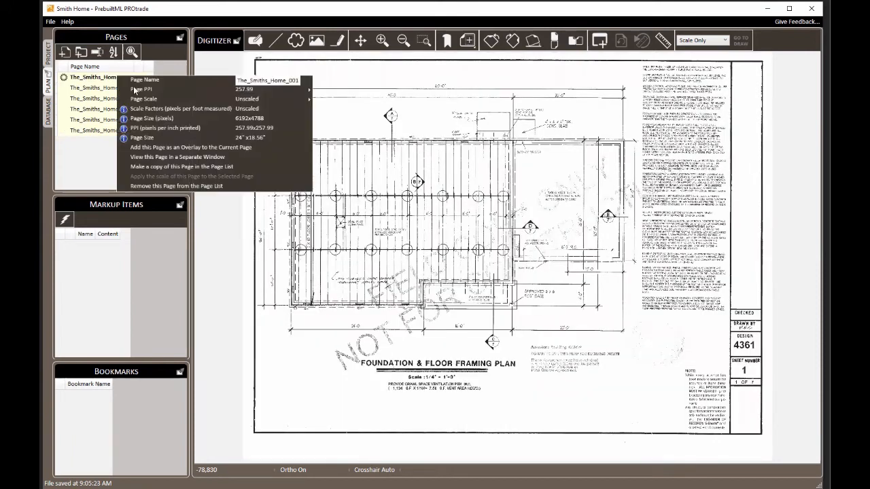
{"action": "mouse_move", "coordinate": [180, 101]}
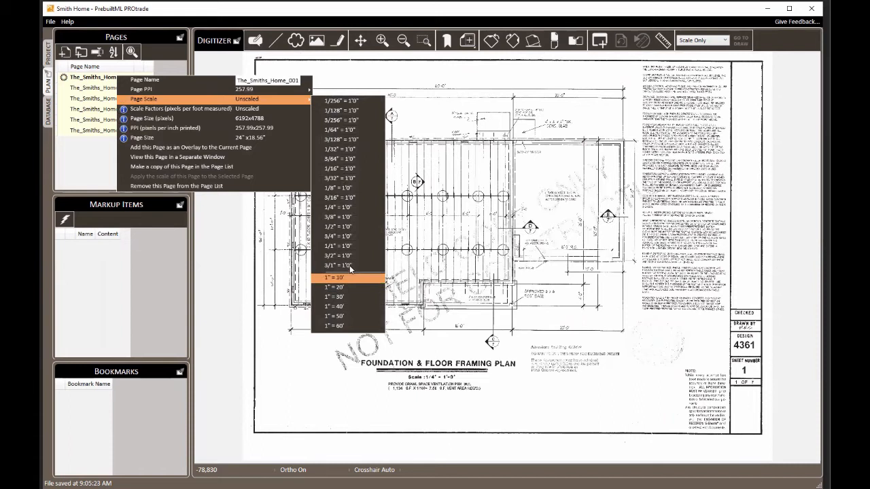
{"action": "left_click", "coordinate": [349, 208]}
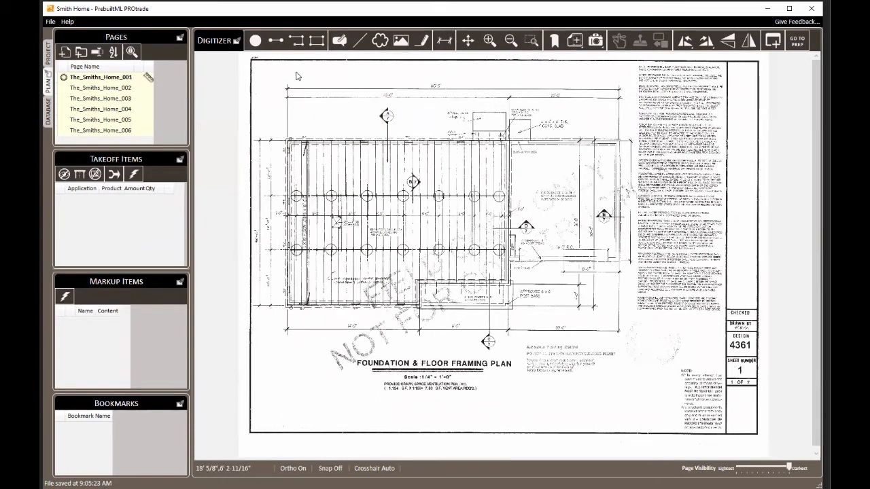
Step: Draw a horizontal Segment takeoff about 13 ft long above the 60'-0" dimension line on the foundation plan
{"action": "left_click", "coordinate": [275, 41]}
{"action": "scroll", "coordinate": [299, 109], "scroll_direction": "up", "scroll_amount": 2}
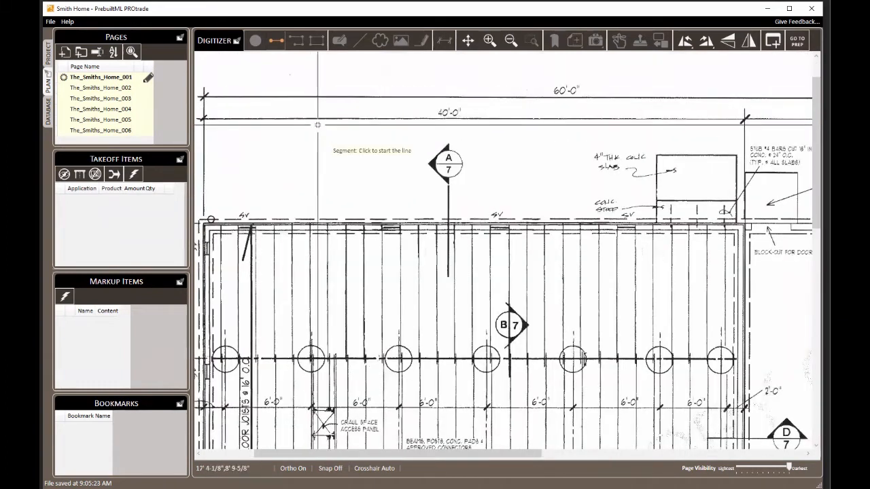
{"action": "scroll", "coordinate": [282, 170], "scroll_direction": "down", "scroll_amount": 2}
{"action": "scroll", "coordinate": [275, 102], "scroll_direction": "up", "scroll_amount": 1}
{"action": "left_click", "coordinate": [265, 96]}
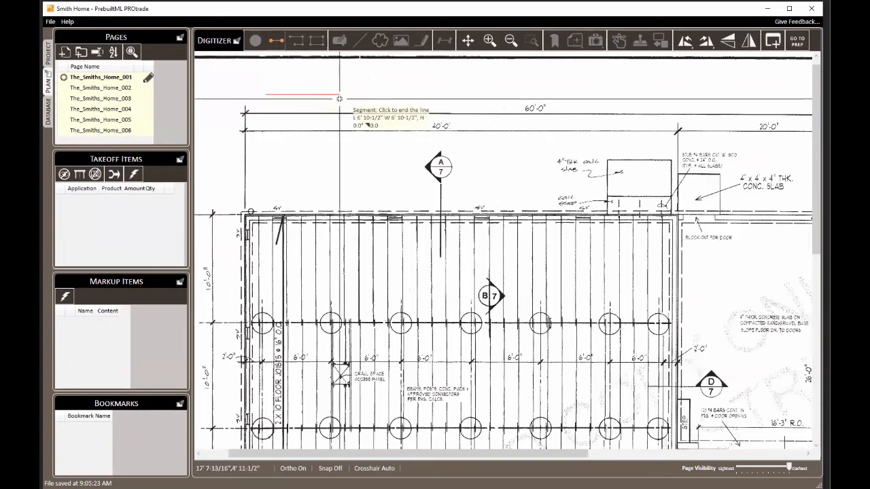
{"action": "left_click", "coordinate": [395, 96]}
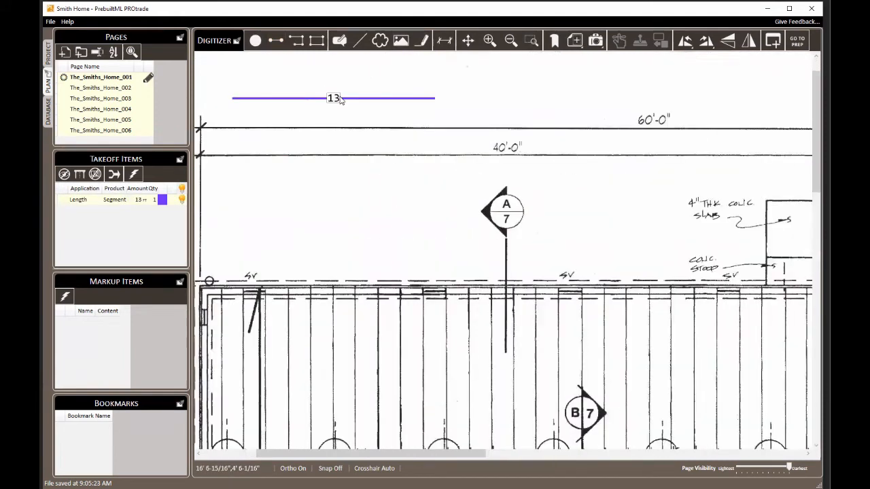
{"action": "scroll", "coordinate": [338, 105], "scroll_direction": "up", "scroll_amount": 2}
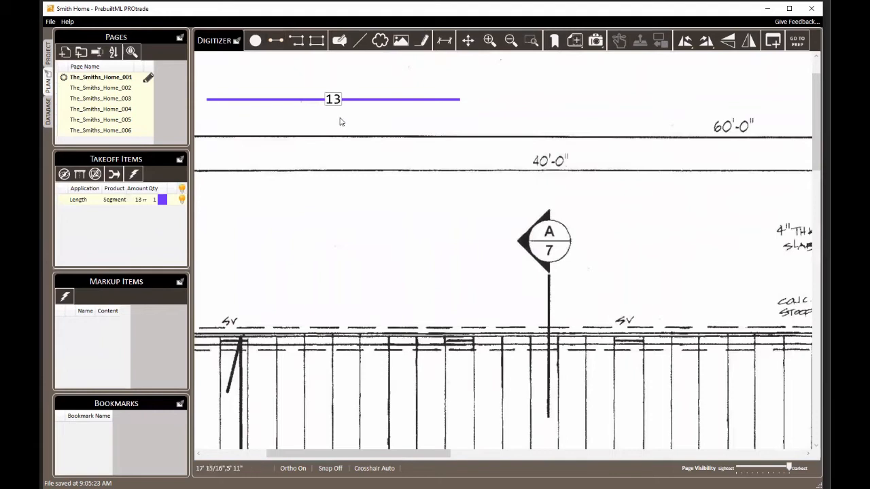
Step: Examine the generic applications in the database and the color choices for the Each application
{"action": "left_click", "coordinate": [48, 112]}
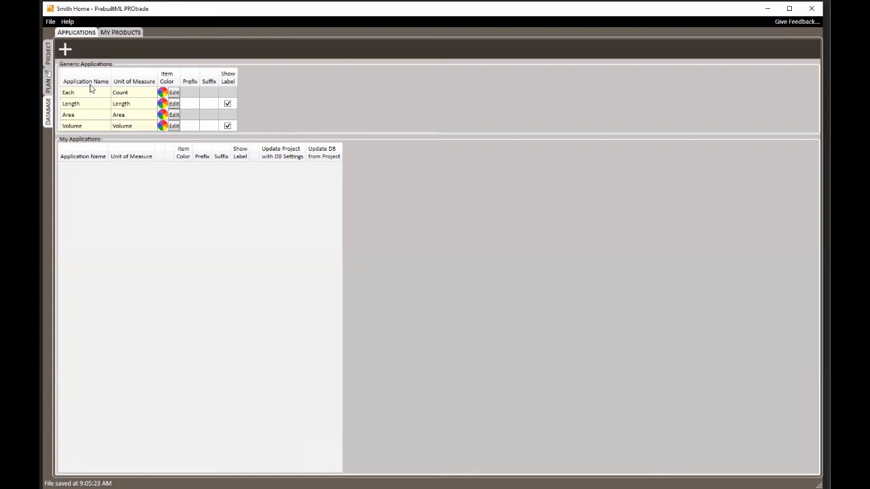
{"action": "left_click", "coordinate": [47, 83]}
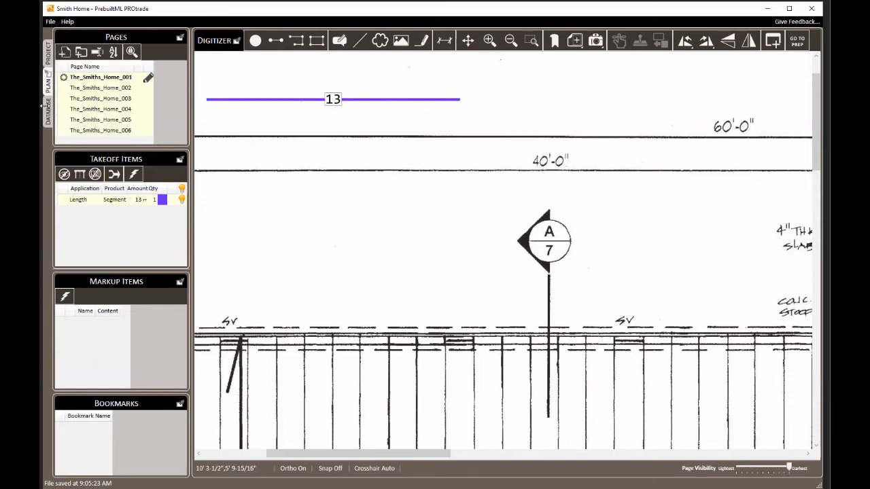
{"action": "left_click", "coordinate": [48, 109]}
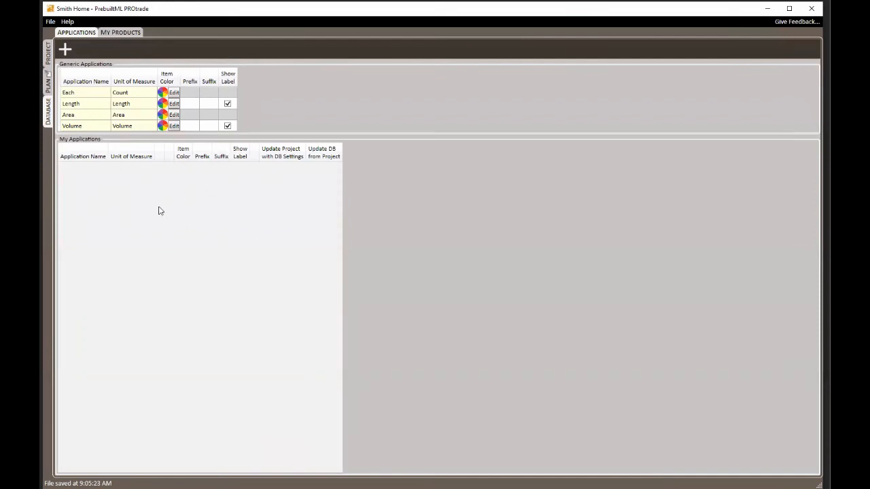
{"action": "left_click", "coordinate": [175, 94]}
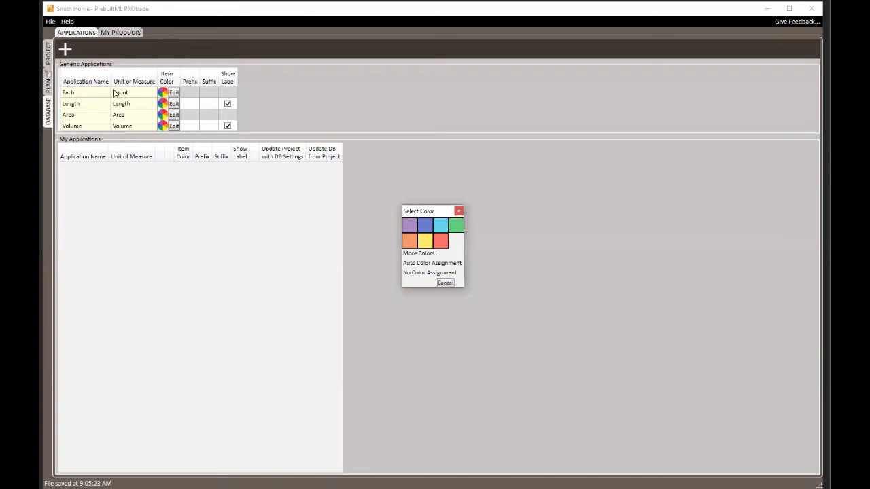
{"action": "left_click", "coordinate": [458, 211]}
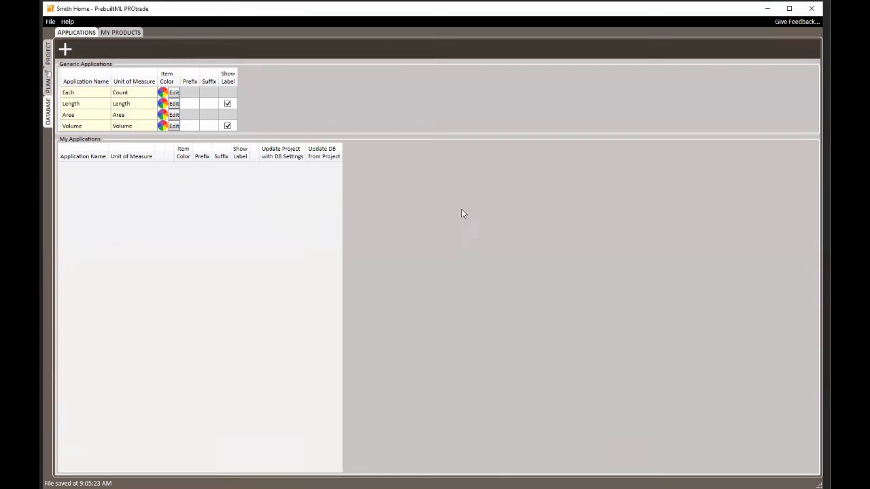
Step: Draw a second horizontal Segment takeoff about 13 ft long on the plan, just below the 40'-0" dimension line
{"action": "left_click", "coordinate": [48, 83]}
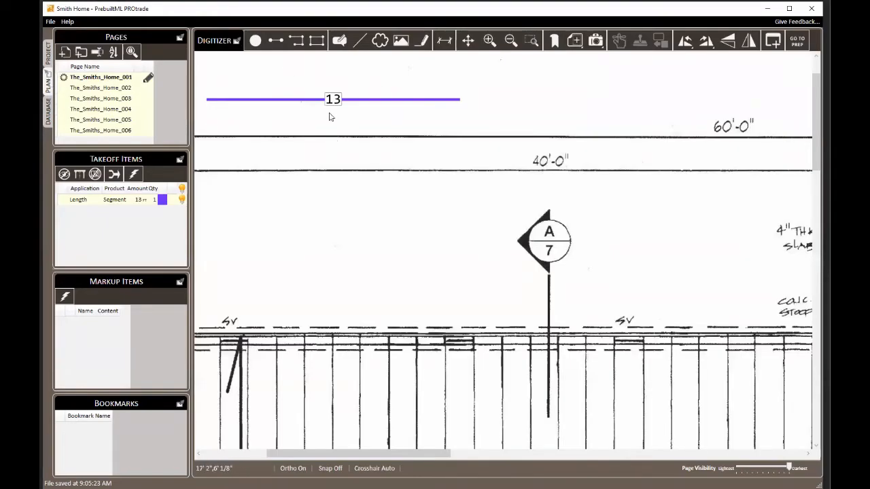
{"action": "left_click", "coordinate": [276, 42]}
{"action": "left_click", "coordinate": [244, 196]}
{"action": "left_click", "coordinate": [511, 196]}
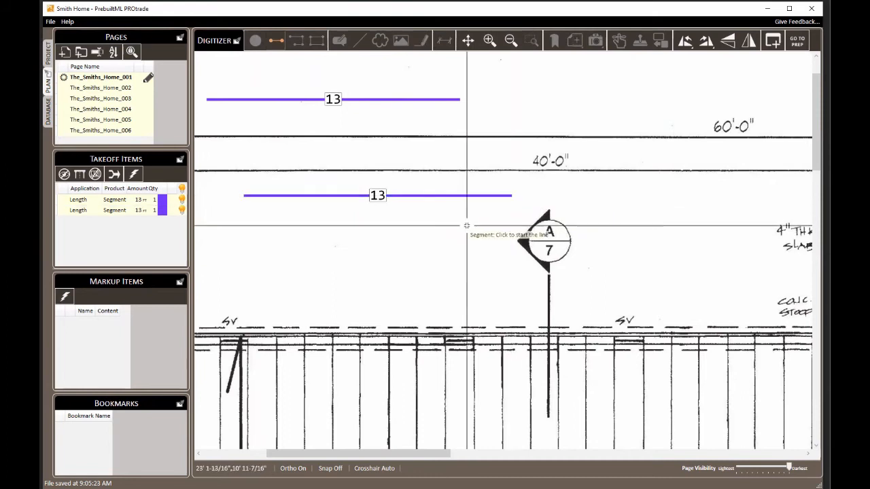
Step: Set the product of the second length takeoff item to Railing
{"action": "right_click", "coordinate": [123, 211]}
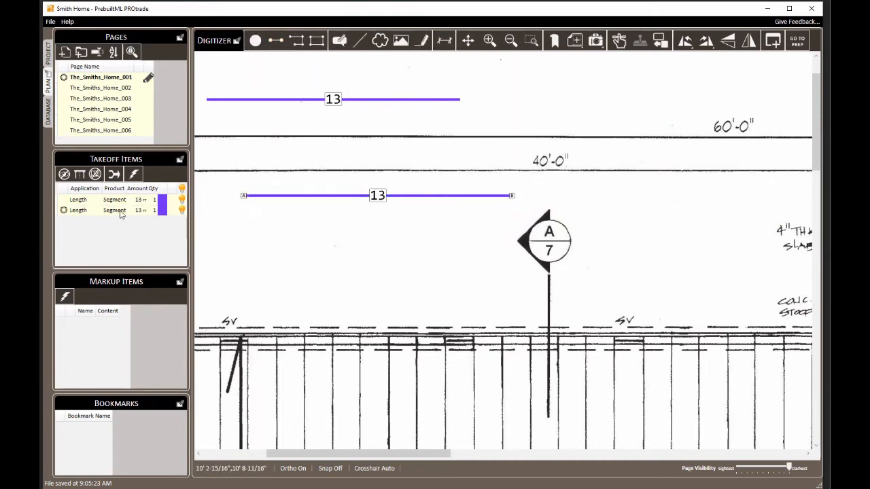
{"action": "mouse_move", "coordinate": [197, 225]}
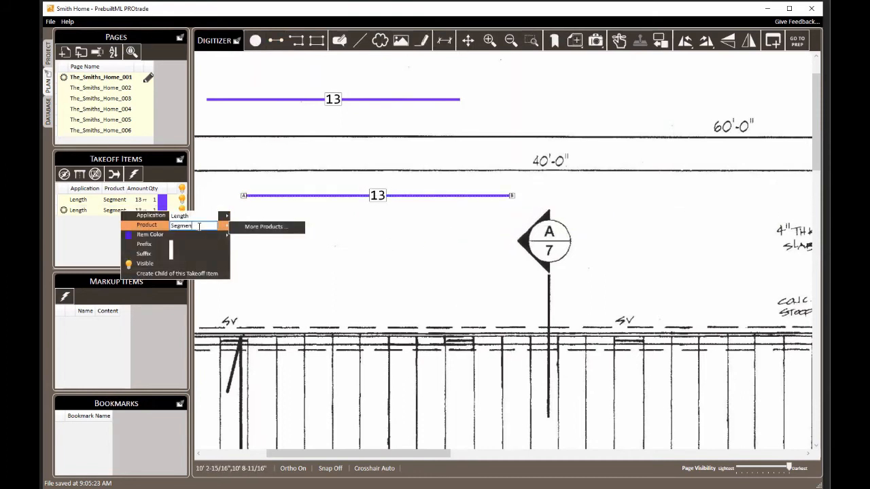
{"action": "type", "text": "Railing"}
{"action": "key", "text": "Return"}
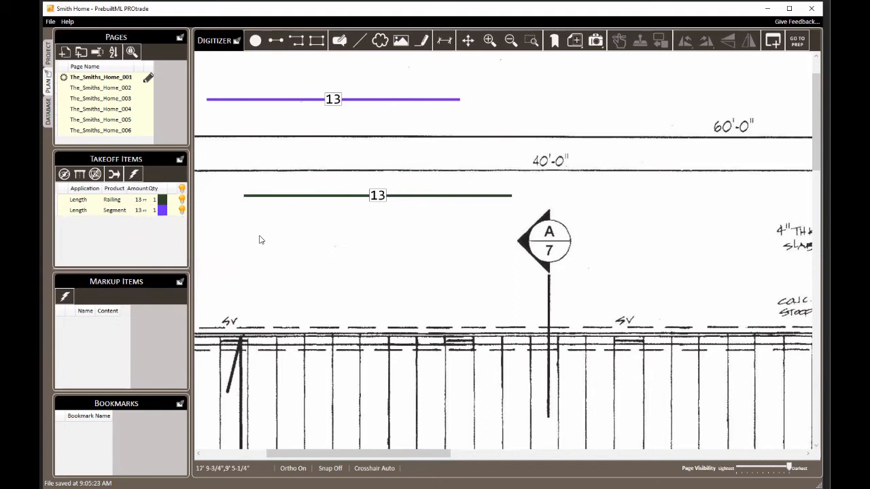
Step: Draw a horizontal Segment takeoff about 9 ft long beneath the Railing line and finish drawing segments
{"action": "scroll", "coordinate": [361, 170], "scroll_direction": "up", "scroll_amount": 2}
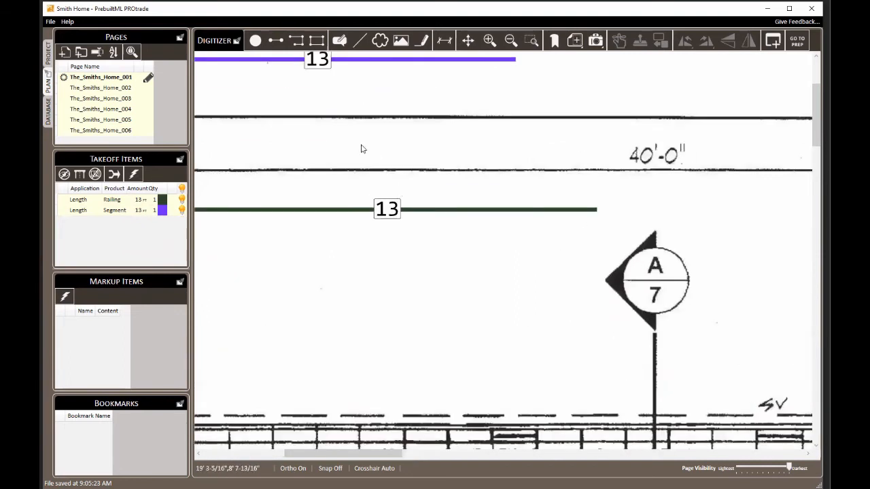
{"action": "left_click_drag", "start_coordinate": [362, 149], "coordinate": [434, 195]}
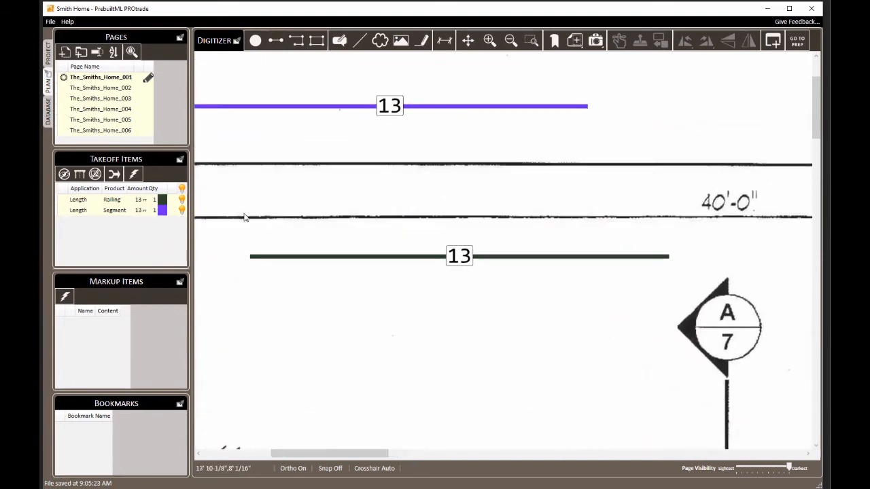
{"action": "left_click", "coordinate": [271, 42]}
{"action": "scroll", "coordinate": [295, 107], "scroll_direction": "down", "scroll_amount": 2}
{"action": "left_click", "coordinate": [247, 252]}
{"action": "left_click", "coordinate": [435, 251]}
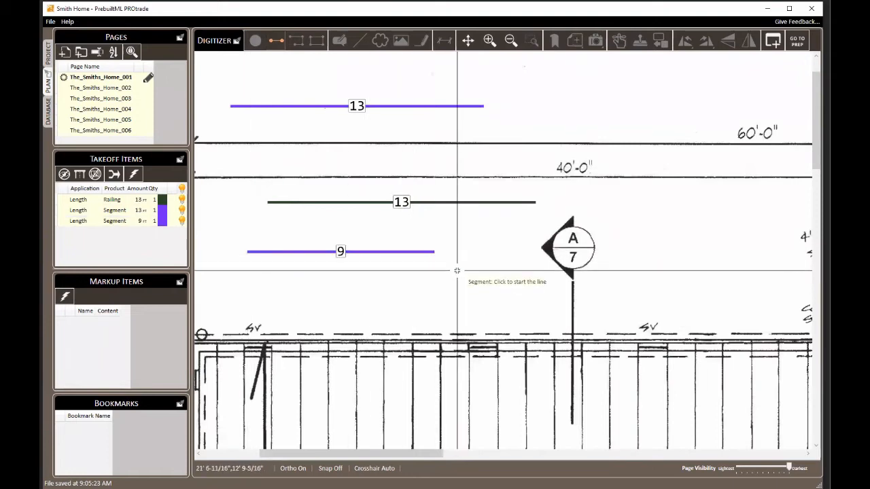
{"action": "key", "text": "Escape"}
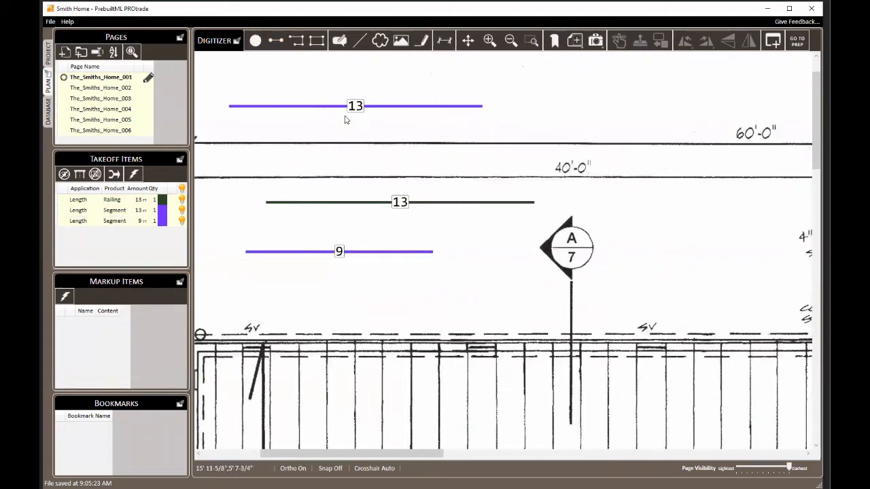
Step: Set the product of the 9 ft length takeoff item to Flashing
{"action": "left_click", "coordinate": [117, 223]}
{"action": "right_click", "coordinate": [117, 222]}
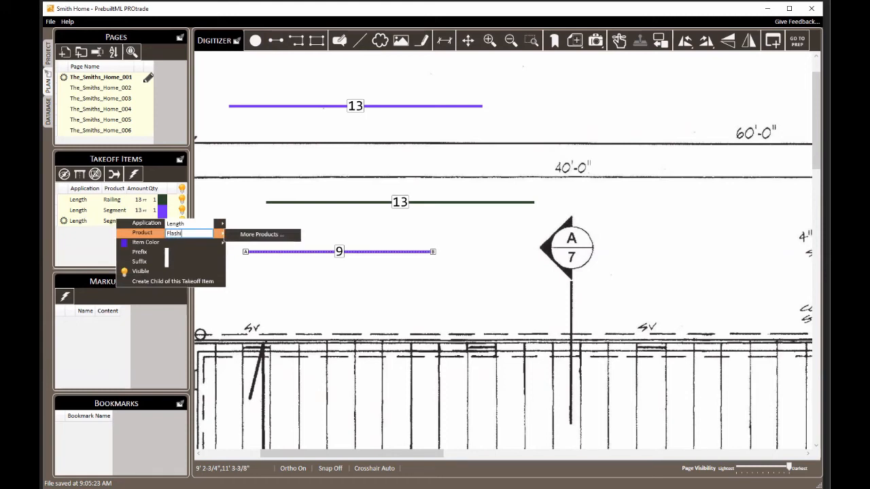
{"action": "key", "text": "Return"}
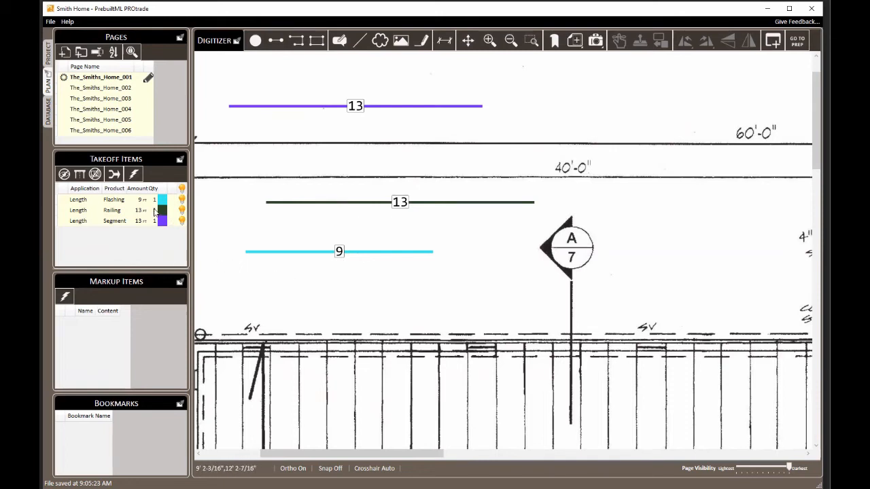
{"action": "right_click", "coordinate": [121, 213]}
{"action": "mouse_move", "coordinate": [151, 233]}
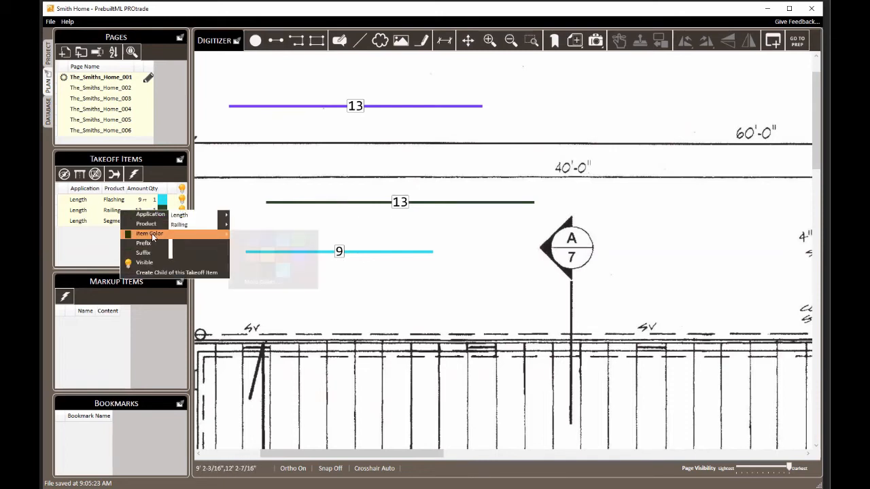
{"action": "left_click", "coordinate": [485, 229]}
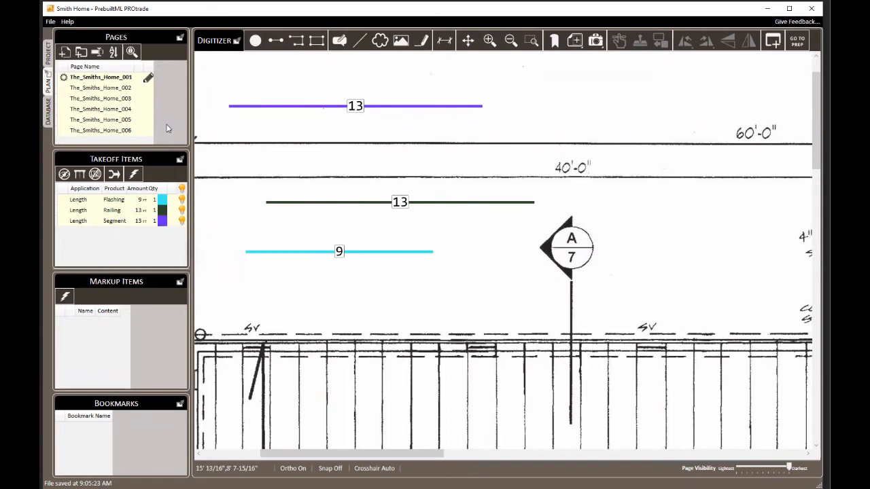
Step: Look at the item color choices for the generic Each application in the database, cancel them, and return to the plan
{"action": "left_click", "coordinate": [48, 110]}
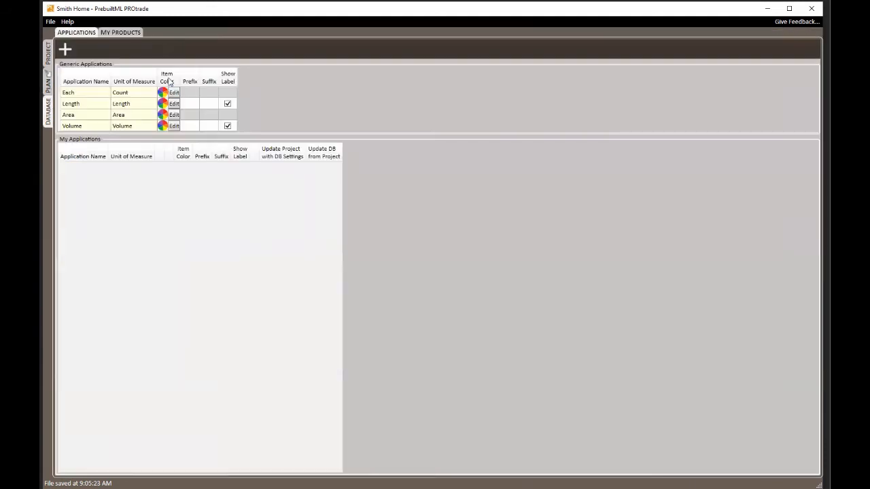
{"action": "left_click", "coordinate": [174, 93]}
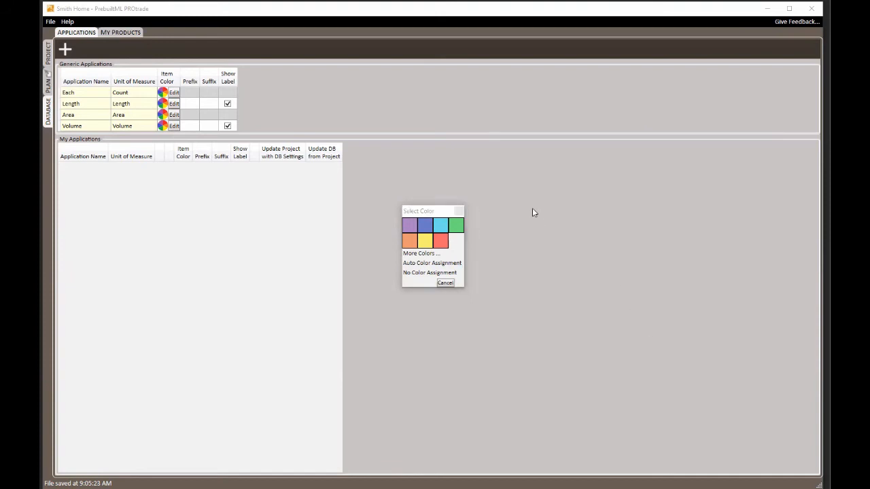
{"action": "left_click", "coordinate": [459, 212]}
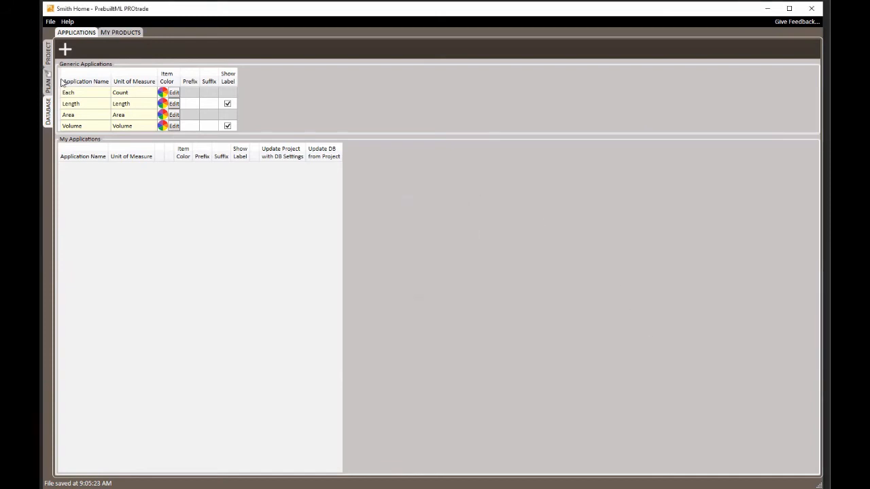
{"action": "left_click", "coordinate": [48, 82]}
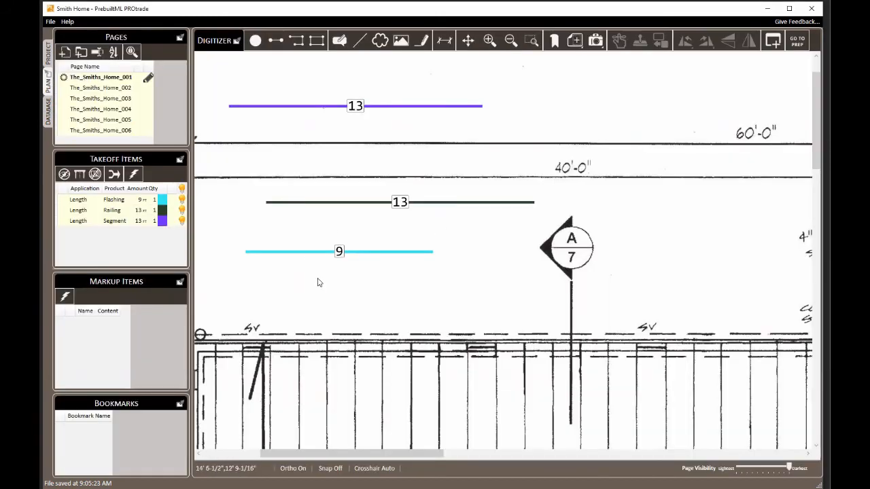
Step: Draw a rectangular Area Container takeoff of about 21 sf over the 4" thick concrete slab above the concrete stoop
{"action": "scroll", "coordinate": [319, 282], "scroll_direction": "down", "scroll_amount": 2}
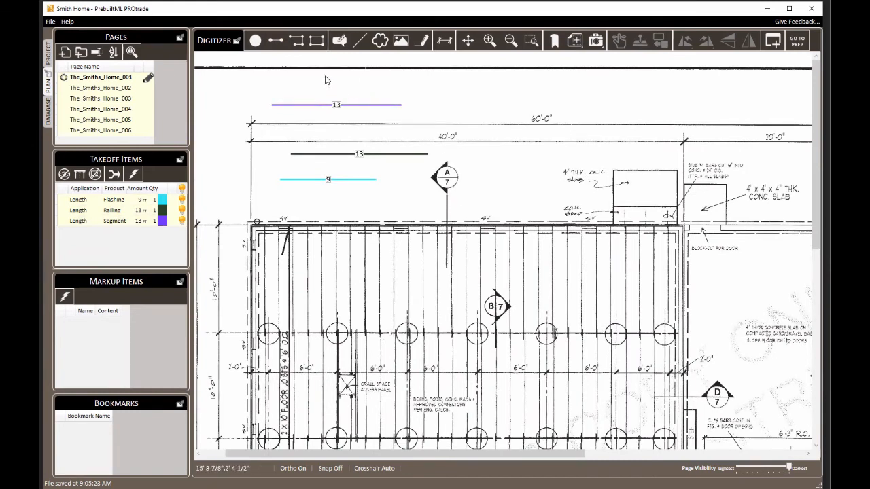
{"action": "left_click", "coordinate": [316, 41]}
{"action": "scroll", "coordinate": [654, 170], "scroll_direction": "up", "scroll_amount": 2}
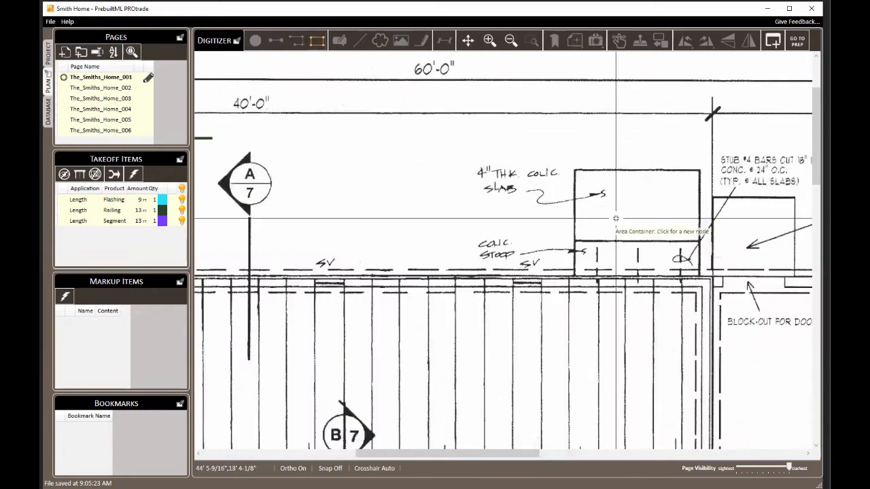
{"action": "left_click", "coordinate": [575, 171]}
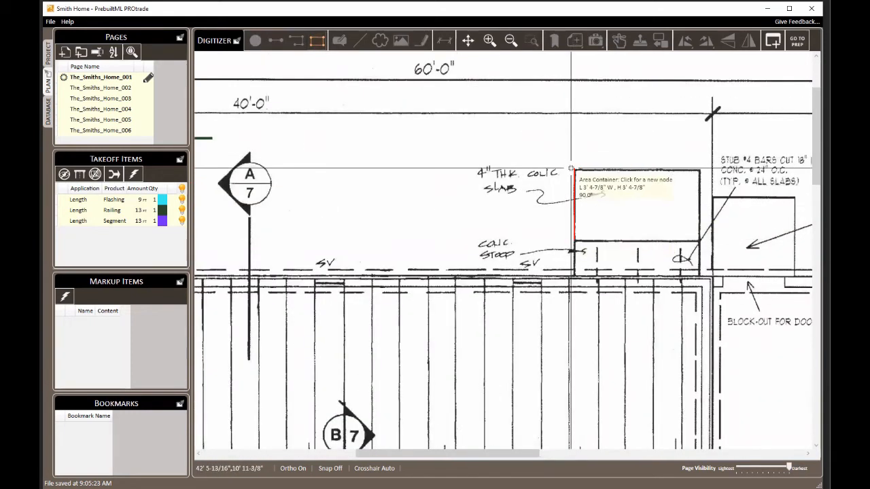
{"action": "left_click", "coordinate": [699, 171]}
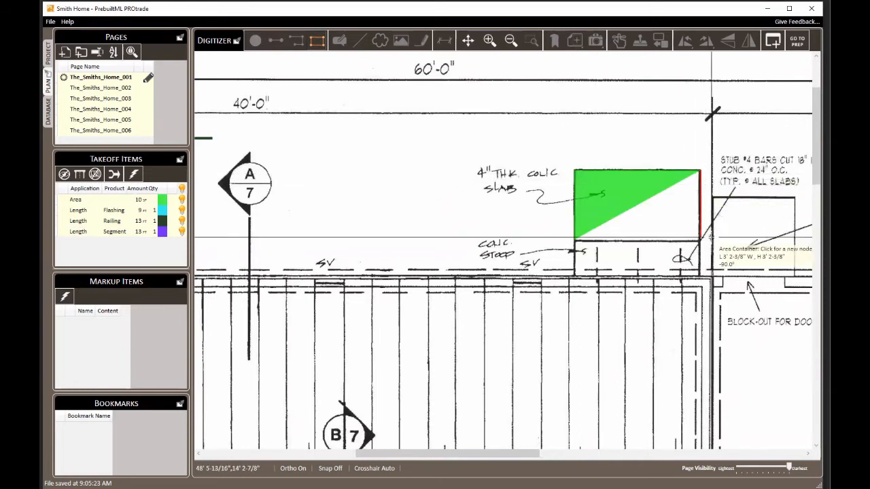
{"action": "left_click", "coordinate": [700, 240]}
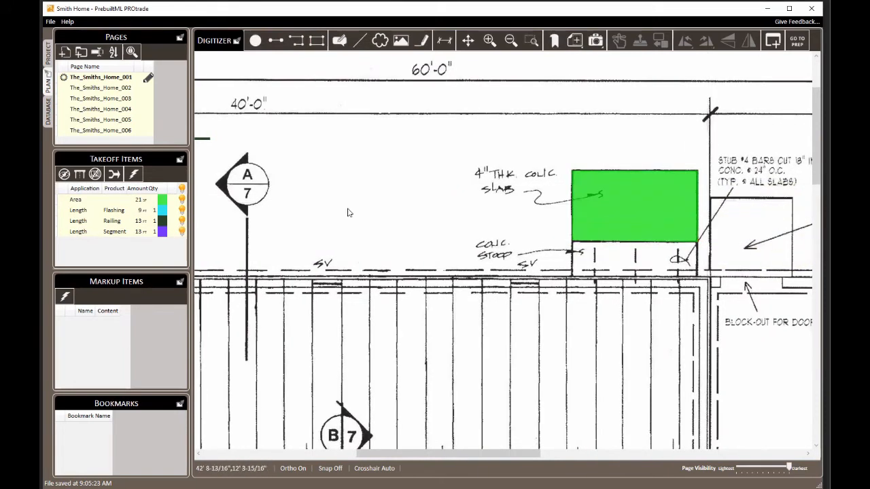
{"action": "left_click_drag", "start_coordinate": [542, 211], "coordinate": [439, 208]}
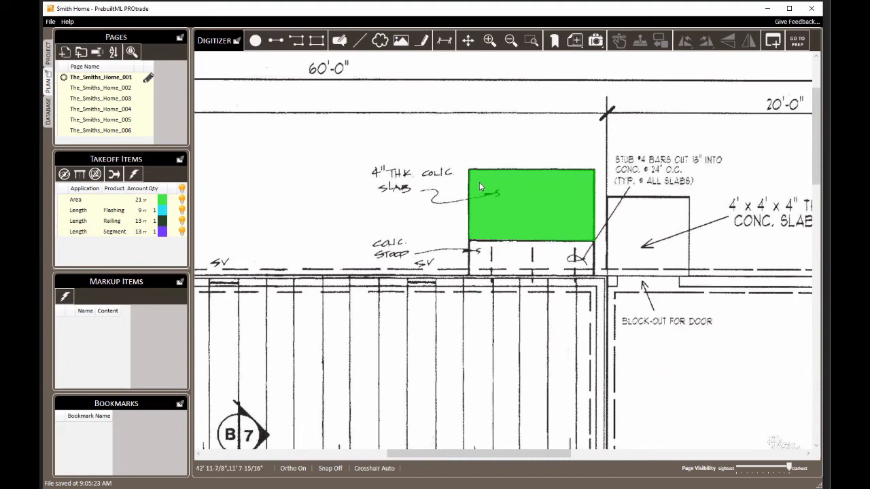
Step: Change the application of the slab's Area takeoff item to Volume
{"action": "right_click", "coordinate": [112, 203]}
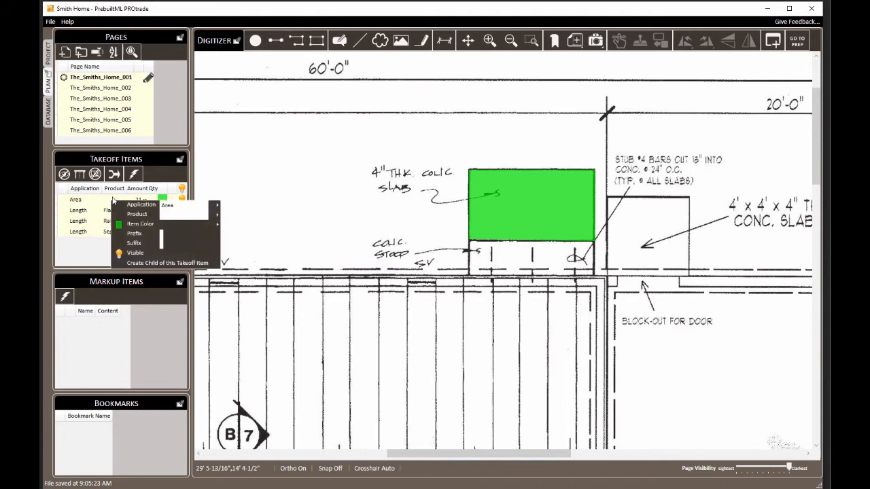
{"action": "mouse_move", "coordinate": [138, 208]}
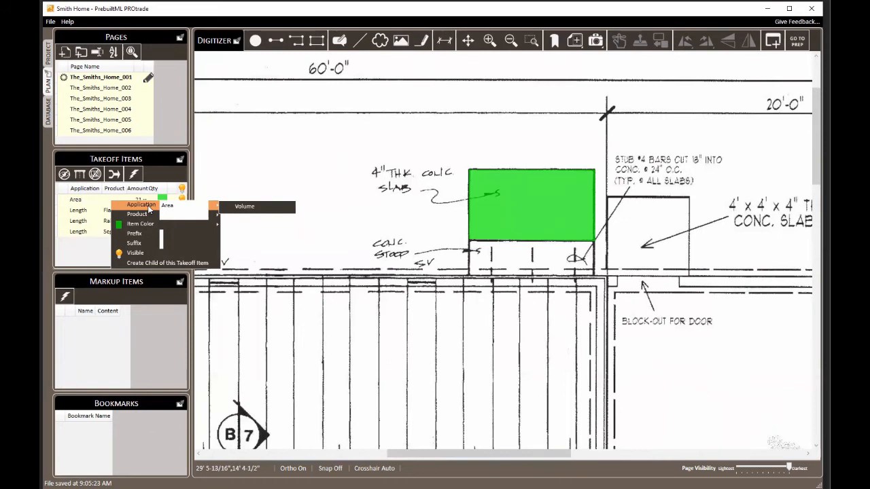
{"action": "left_click", "coordinate": [259, 210]}
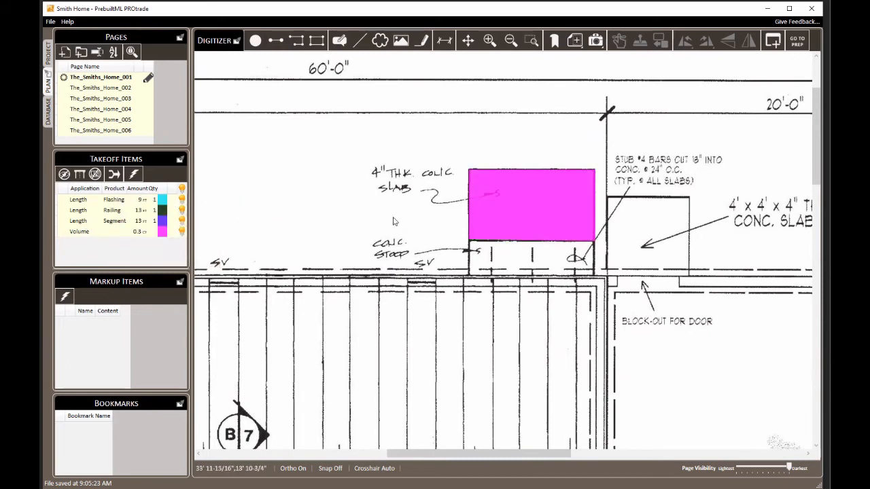
Step: Set the thickness of the concrete slab's area section to 36"
{"action": "right_click", "coordinate": [487, 191]}
{"action": "mouse_move", "coordinate": [530, 215]}
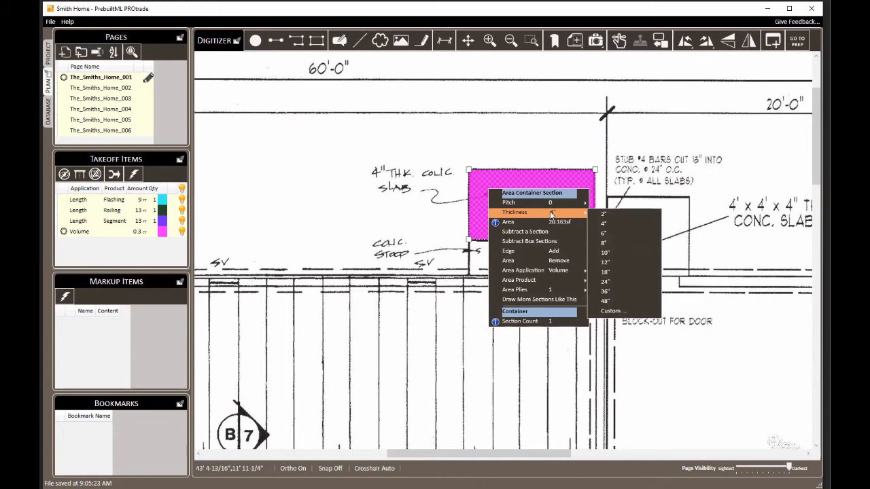
{"action": "left_click", "coordinate": [620, 295]}
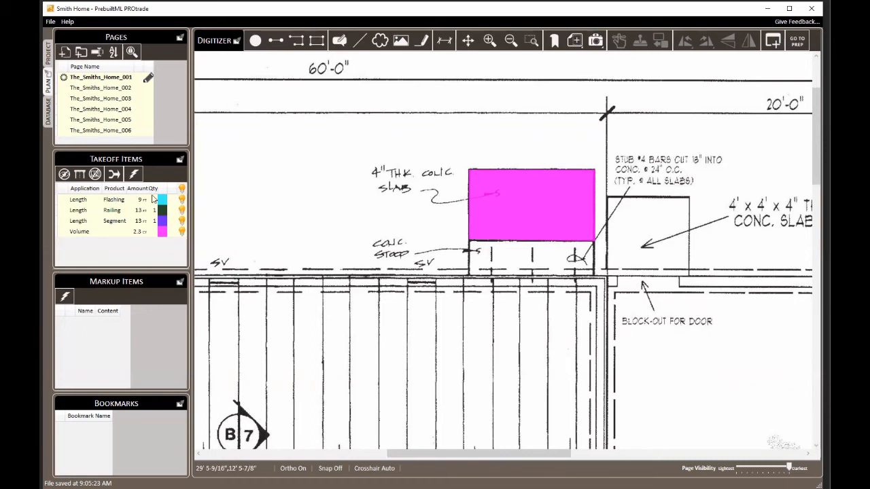
Step: View the Itemized List report of the first page's takeoff materials and close it
{"action": "double_click", "coordinate": [101, 260]}
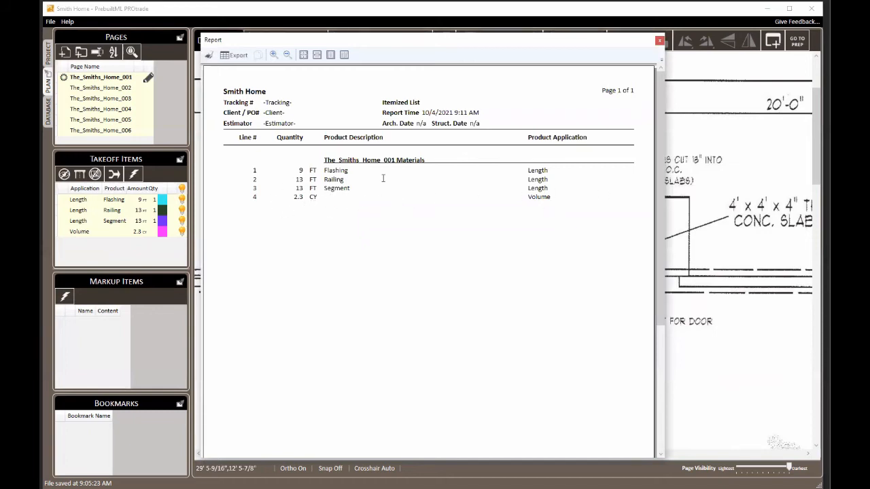
{"action": "left_click", "coordinate": [659, 41]}
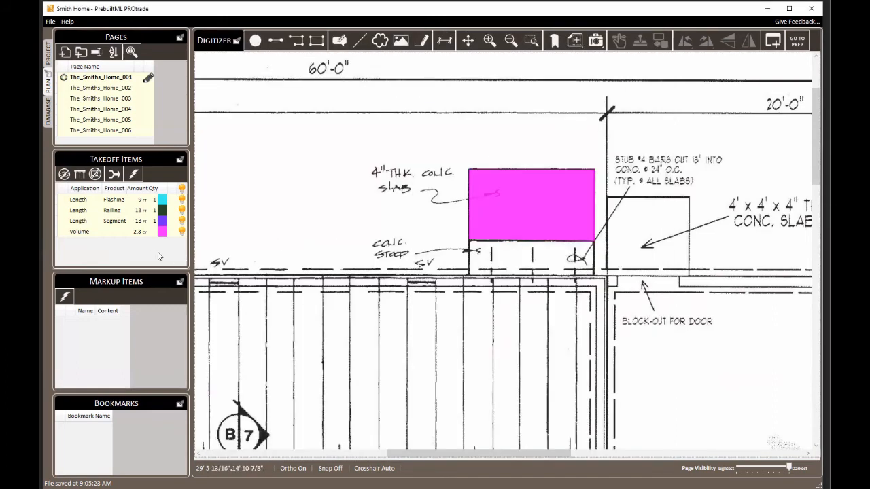
Step: Try to change the application of the Segment takeoff above the 60'-0" dimension line to Volume
{"action": "scroll", "coordinate": [432, 210], "scroll_direction": "down", "scroll_amount": 2}
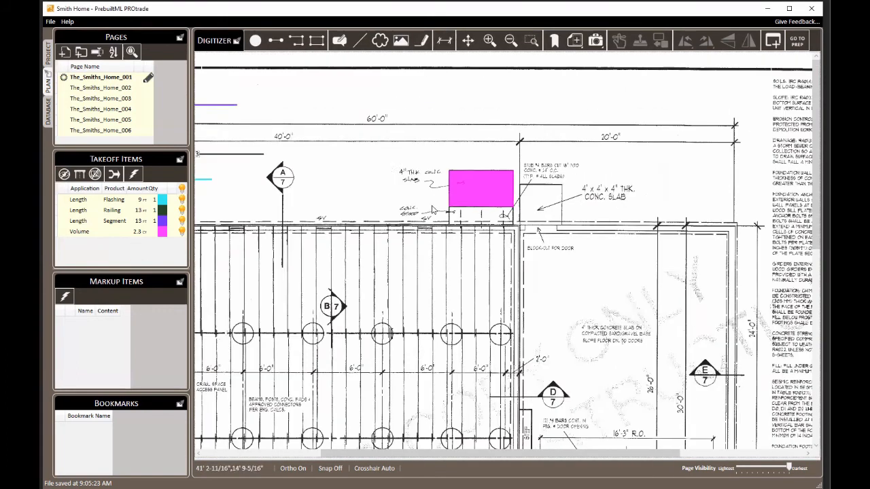
{"action": "scroll", "coordinate": [433, 191], "scroll_direction": "left", "scroll_amount": 2}
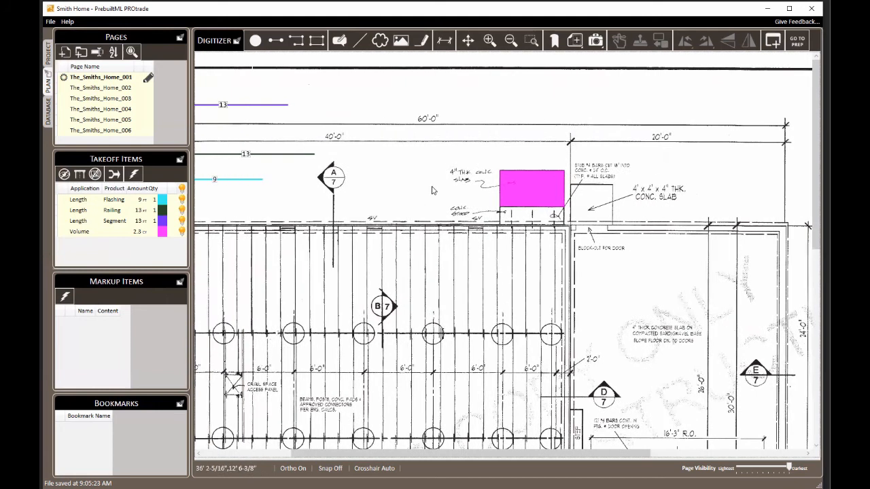
{"action": "scroll", "coordinate": [371, 169], "scroll_direction": "left", "scroll_amount": 3}
{"action": "scroll", "coordinate": [324, 119], "scroll_direction": "up", "scroll_amount": 3}
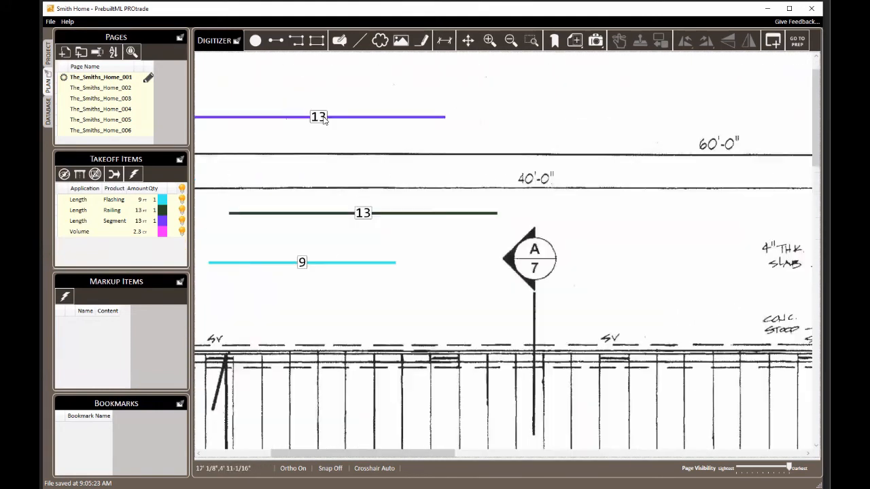
{"action": "left_click", "coordinate": [324, 119]}
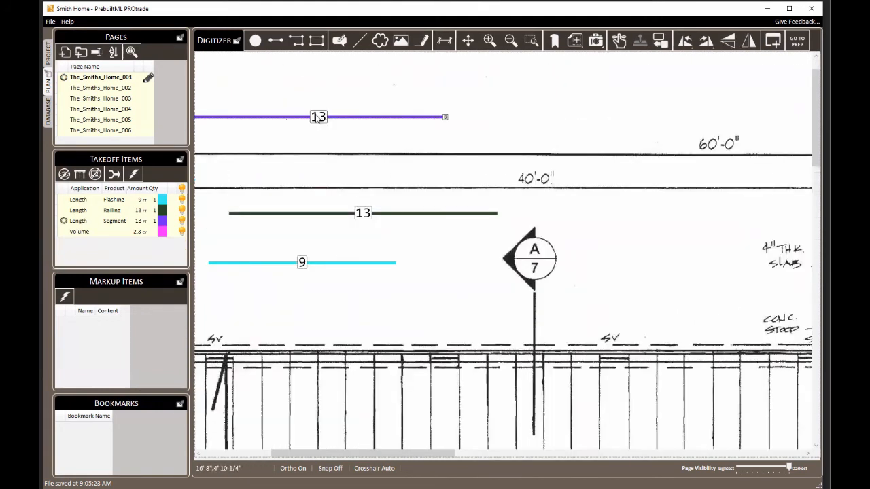
{"action": "right_click", "coordinate": [111, 222]}
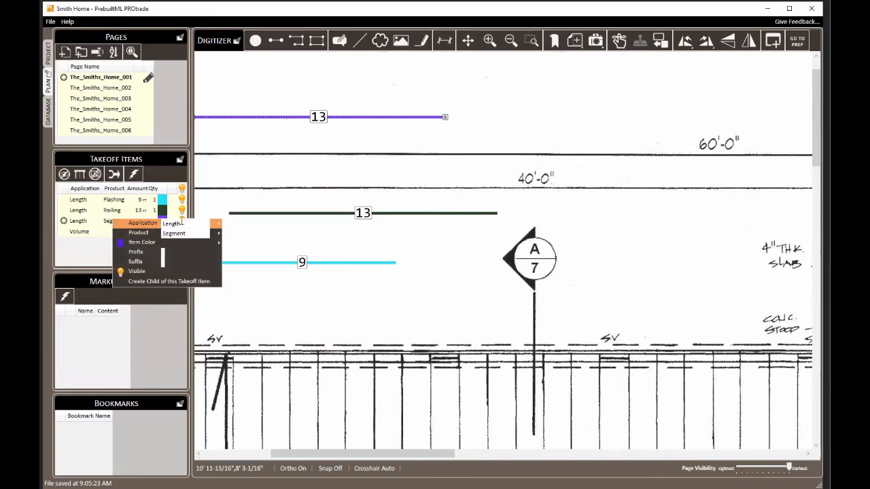
{"action": "mouse_move", "coordinate": [181, 222]}
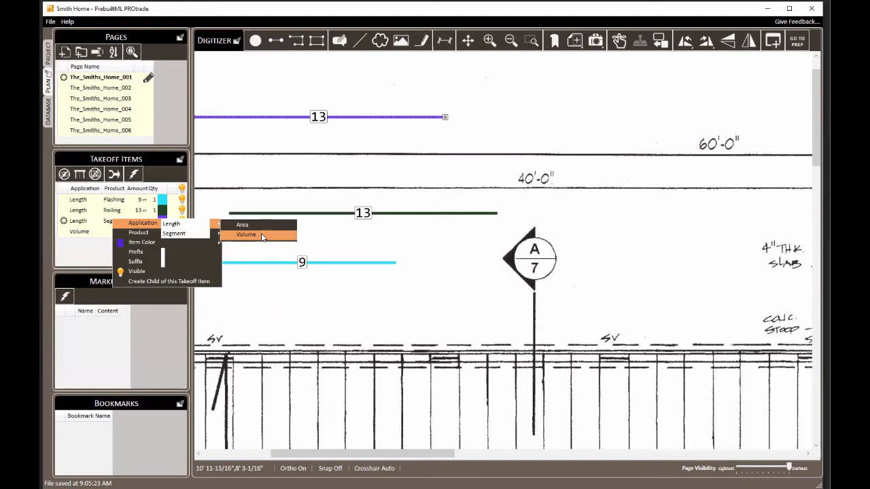
{"action": "left_click", "coordinate": [261, 234]}
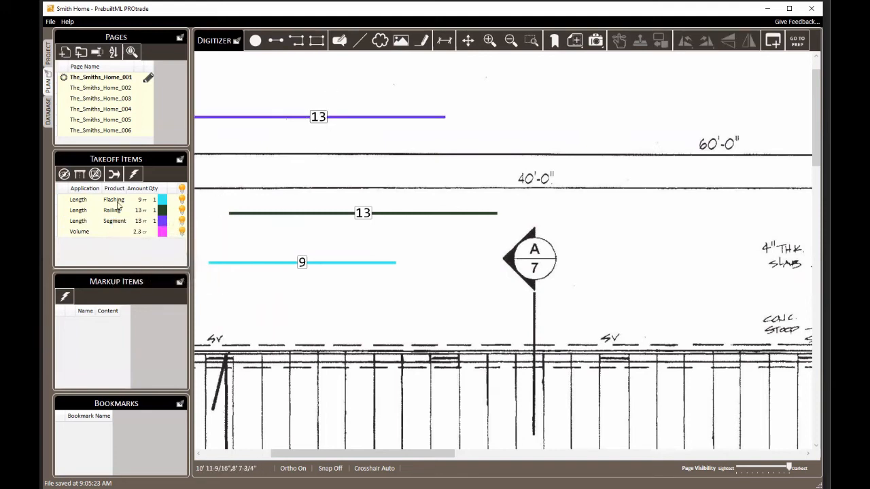
Step: Set the application of the Length takeoff item with product Segment to Area
{"action": "right_click", "coordinate": [117, 222]}
{"action": "mouse_move", "coordinate": [139, 221]}
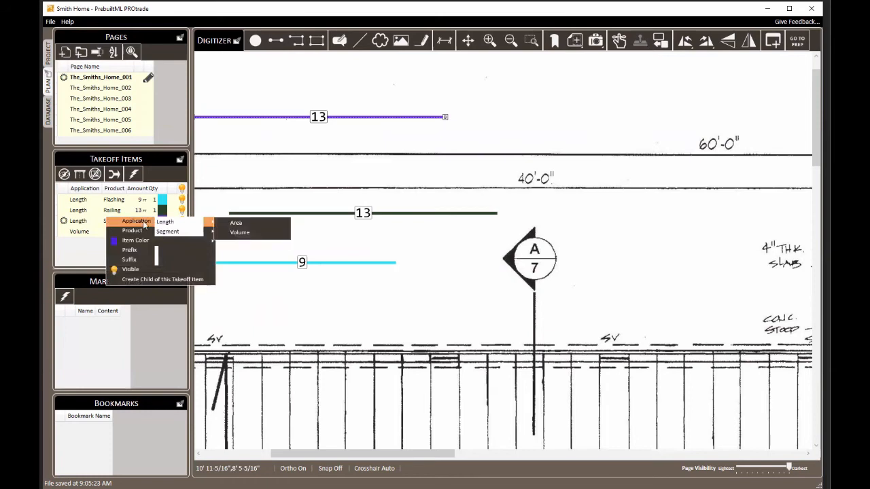
{"action": "left_click", "coordinate": [238, 222]}
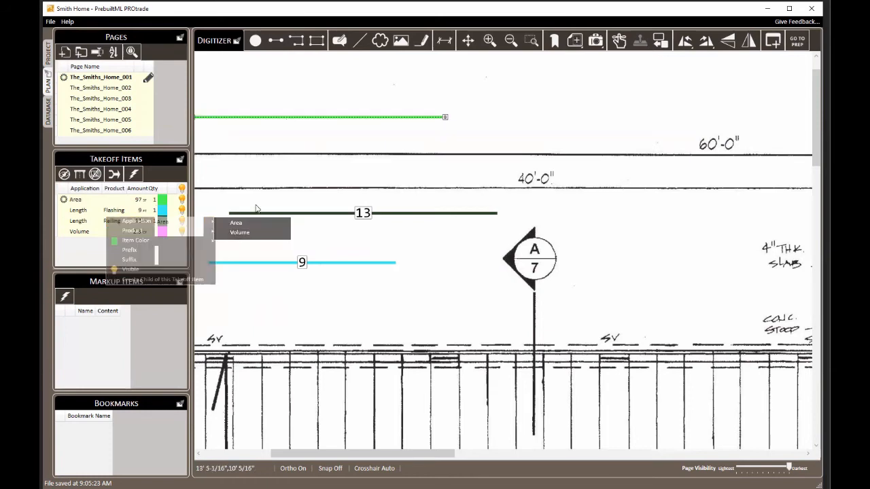
Step: Examine the height presets and the custom height entry for the green Area segment, and cancel without entering a value
{"action": "right_click", "coordinate": [295, 120]}
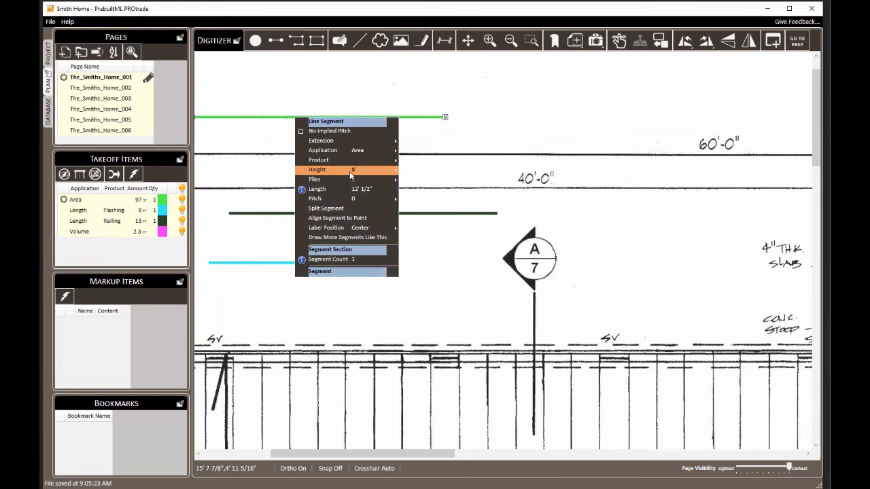
{"action": "mouse_move", "coordinate": [350, 172]}
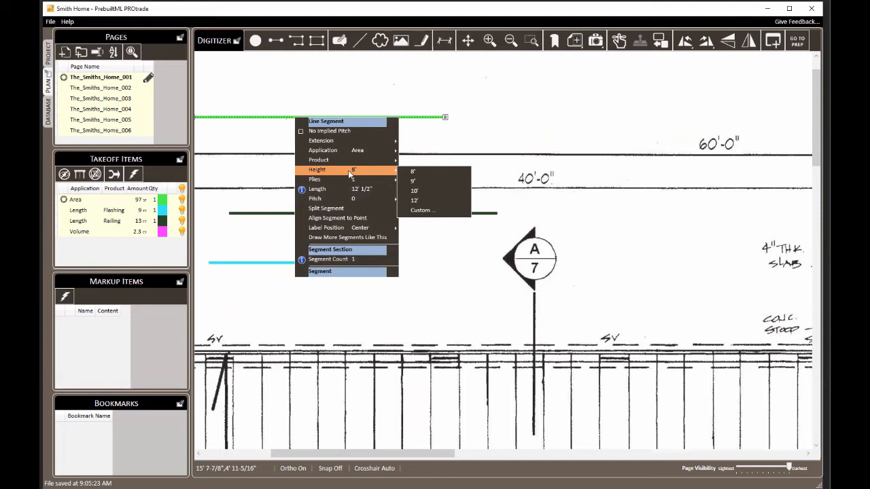
{"action": "left_click", "coordinate": [422, 210]}
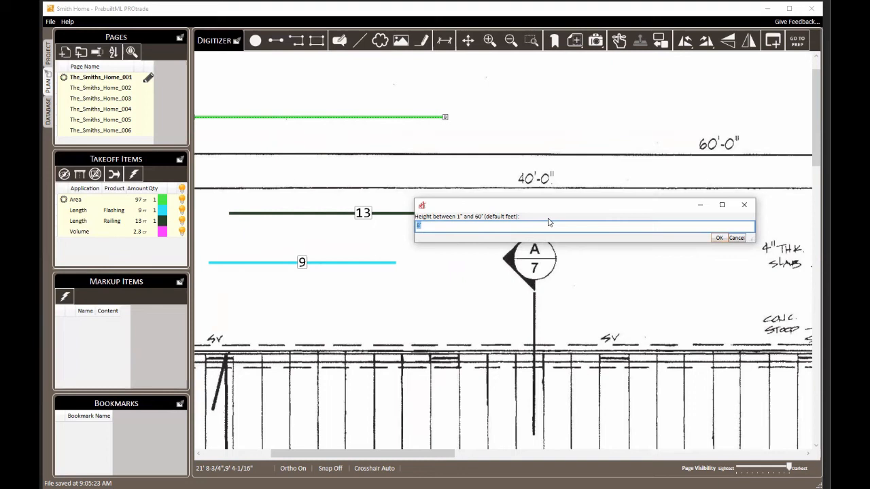
{"action": "left_click", "coordinate": [740, 239]}
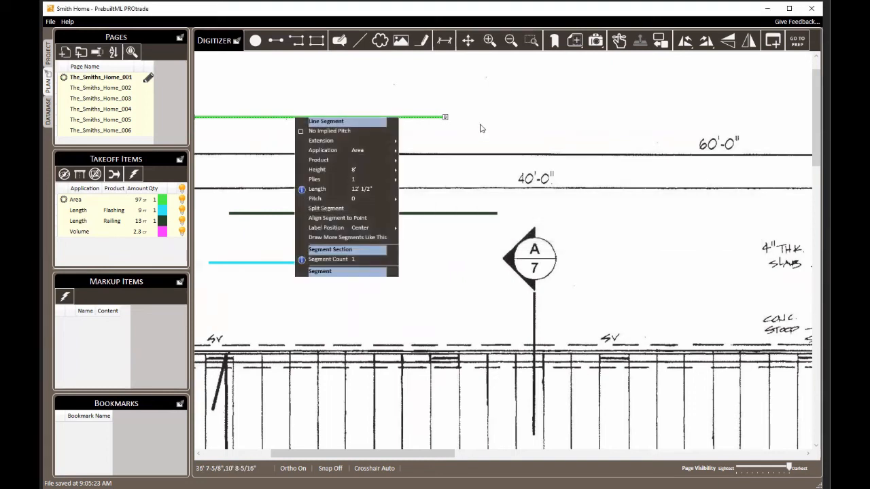
{"action": "left_click", "coordinate": [512, 111]}
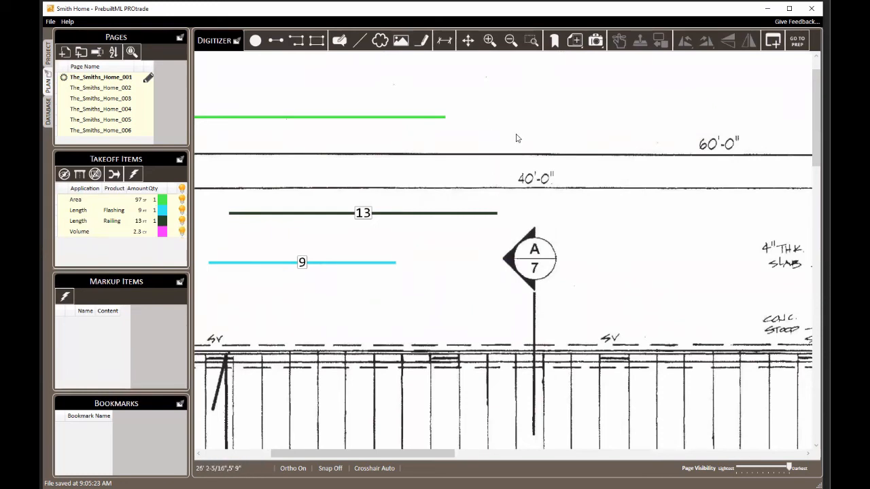
Step: Look at the My Products list in the database and return to the plan
{"action": "mouse_move", "coordinate": [390, 146]}
{"action": "left_mouse_down"}
{"action": "mouse_move", "coordinate": [491, 183]}
{"action": "mouse_move", "coordinate": [458, 173]}
{"action": "left_mouse_up"}
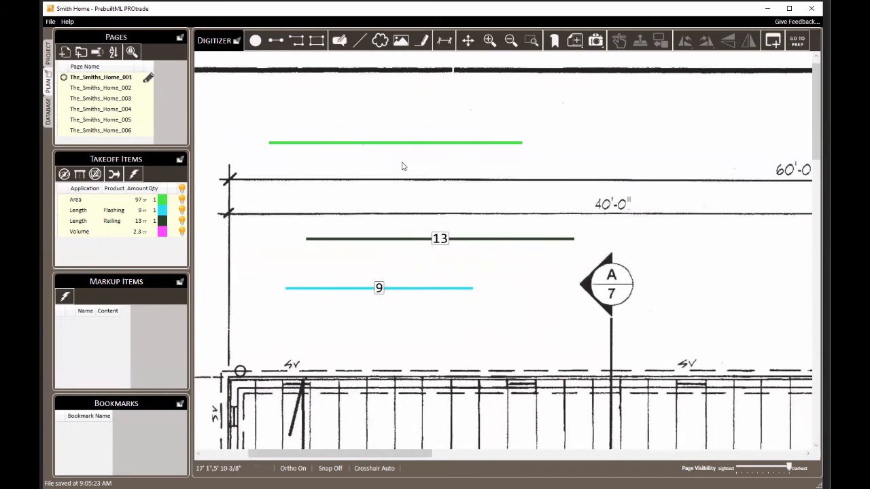
{"action": "left_click", "coordinate": [49, 113]}
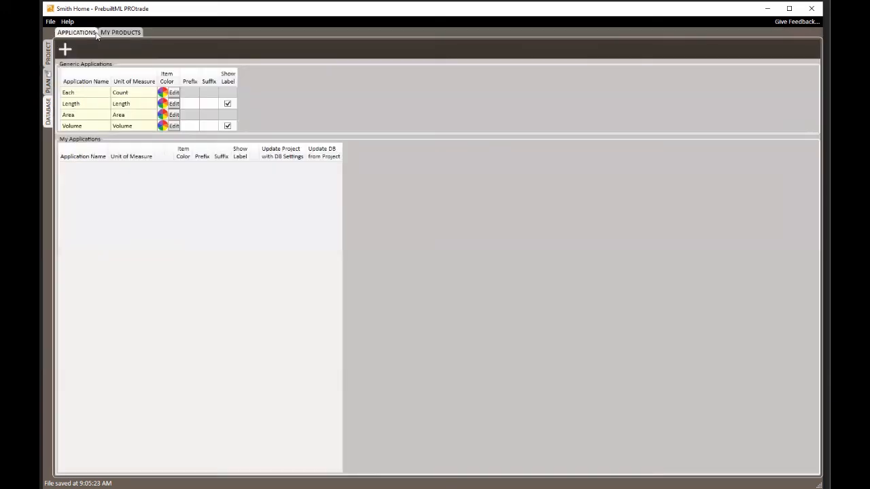
{"action": "left_click", "coordinate": [122, 33]}
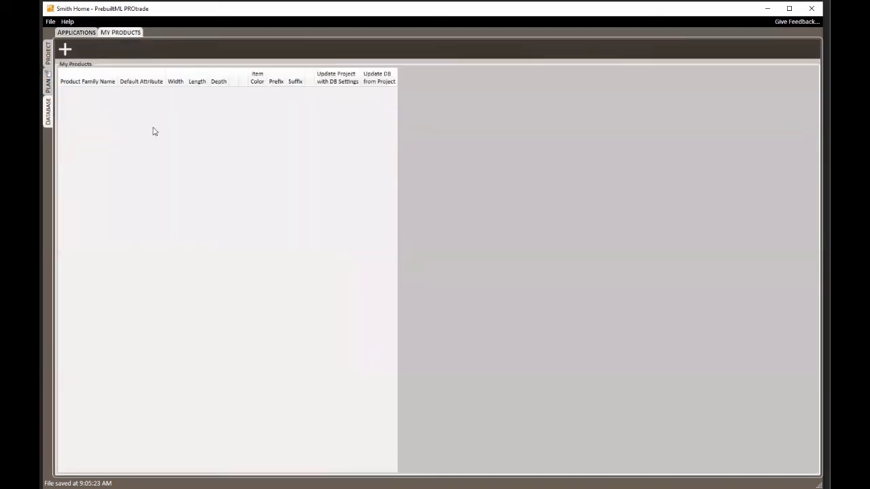
{"action": "left_click", "coordinate": [49, 86]}
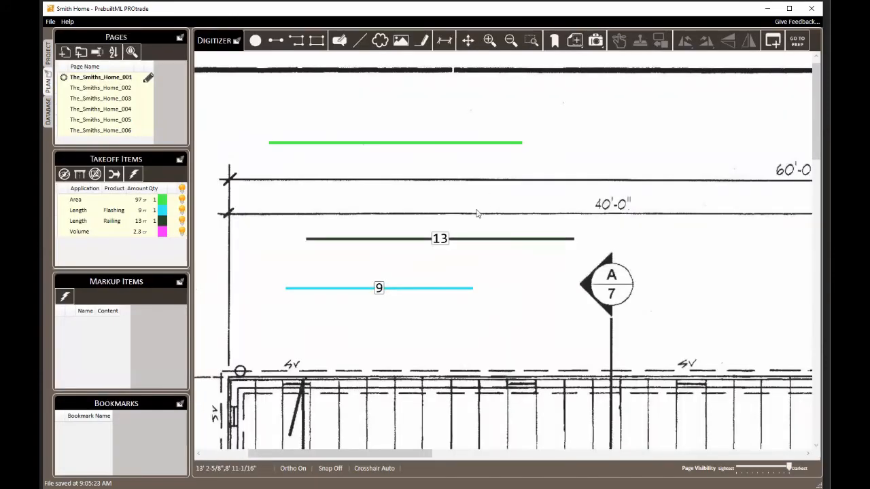
Step: Create a product family named My Special Product and assign it to the green Area segment above the 60'-0" dimension line
{"action": "right_click", "coordinate": [401, 143]}
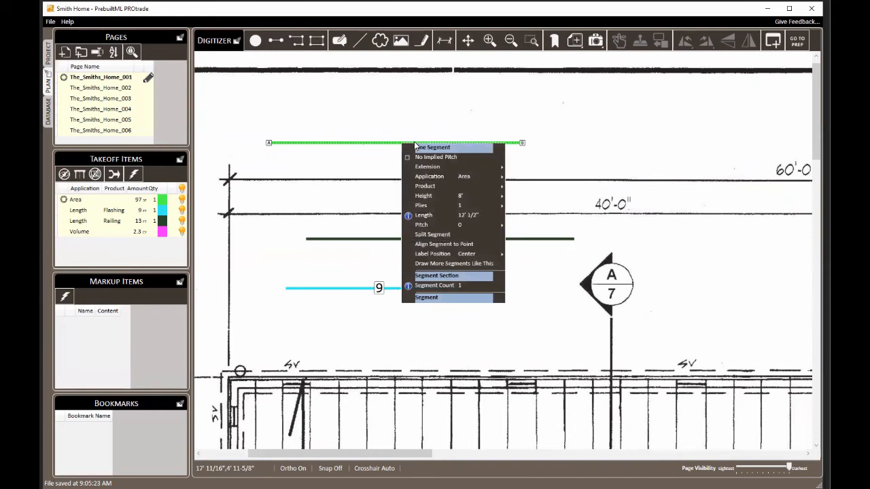
{"action": "mouse_move", "coordinate": [495, 187]}
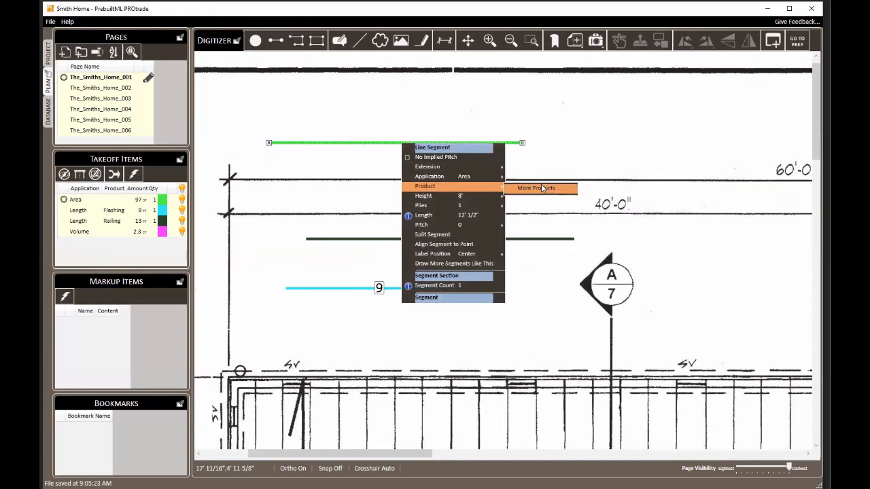
{"action": "left_click", "coordinate": [541, 188]}
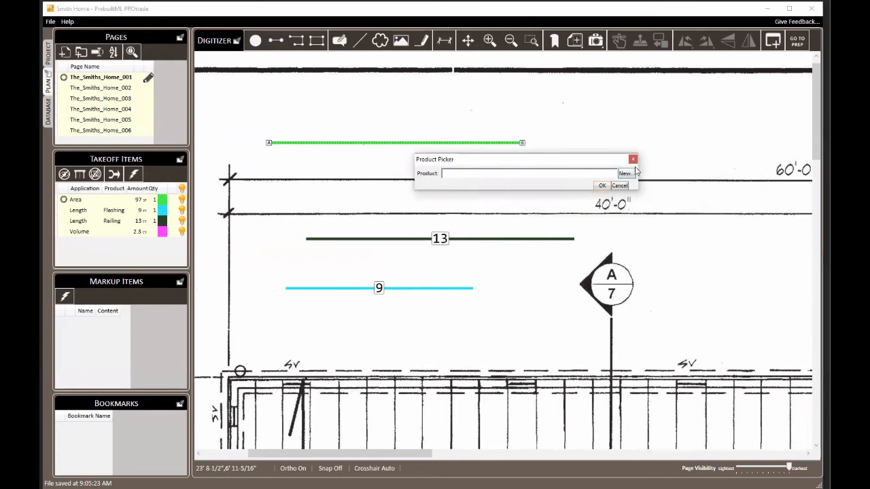
{"action": "left_click", "coordinate": [478, 175]}
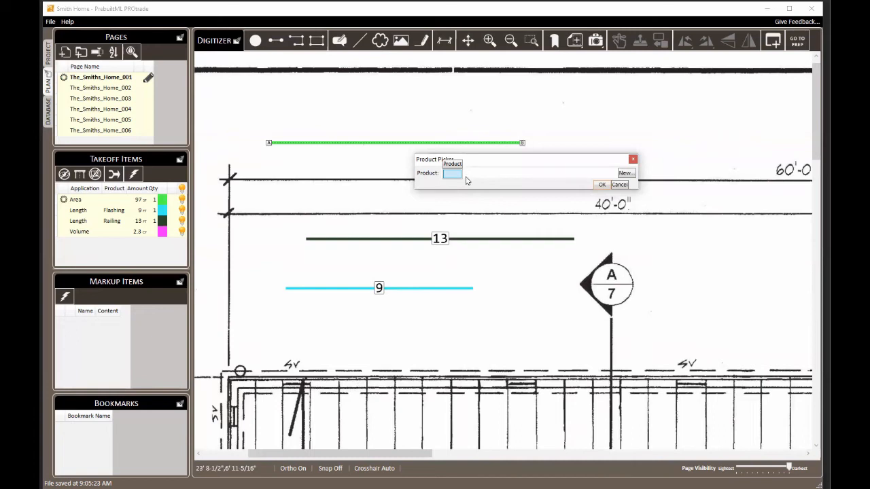
{"action": "left_click", "coordinate": [466, 181]}
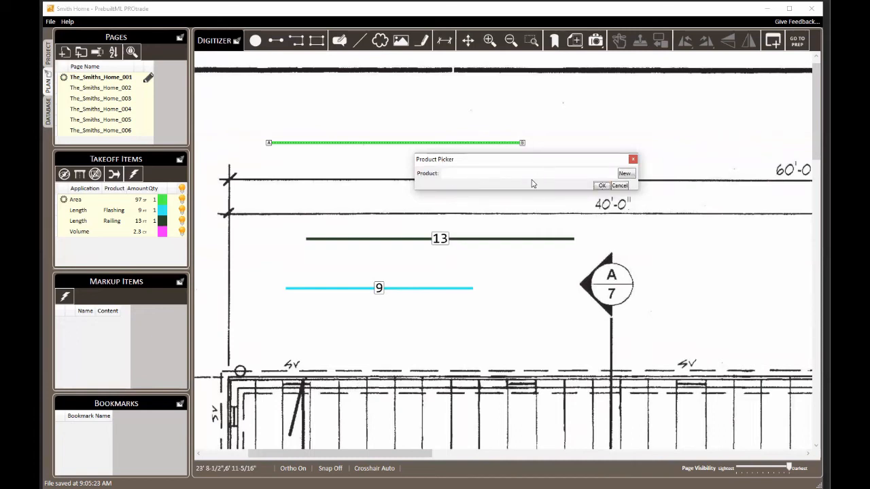
{"action": "left_click", "coordinate": [624, 174]}
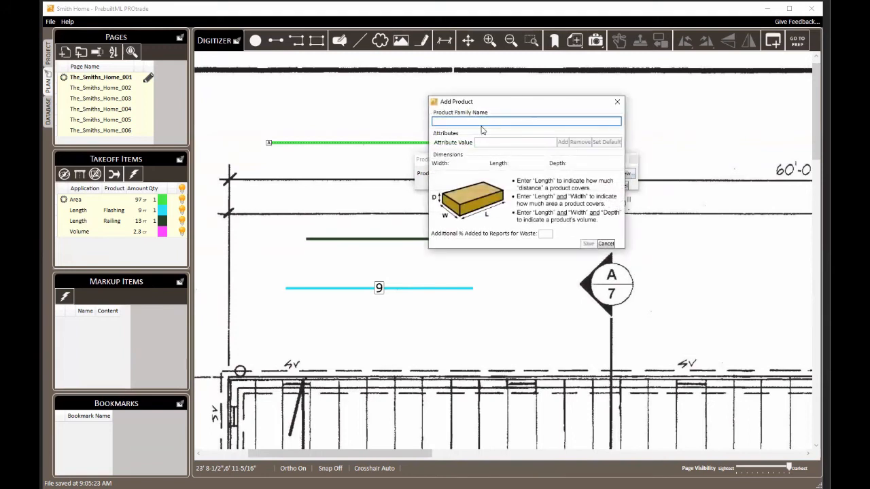
{"action": "type", "text": "My Special Product"}
{"action": "left_click", "coordinate": [534, 141]}
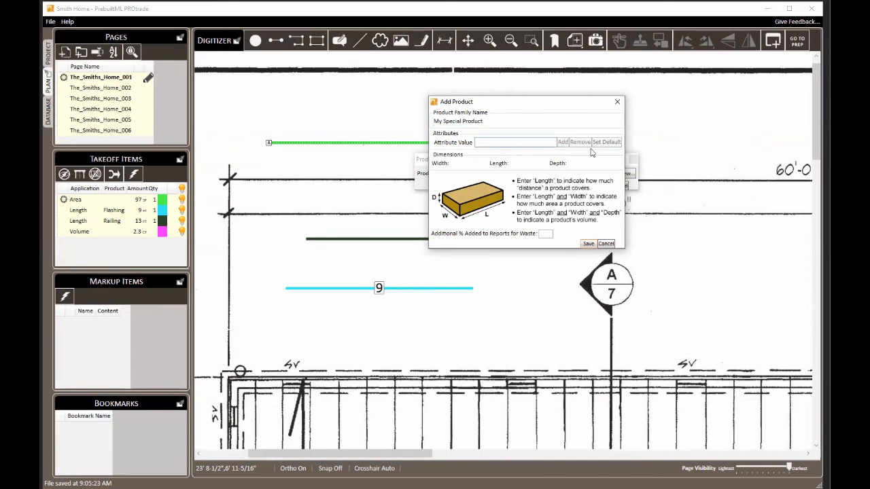
{"action": "left_click", "coordinate": [589, 244]}
{"action": "left_click", "coordinate": [604, 185]}
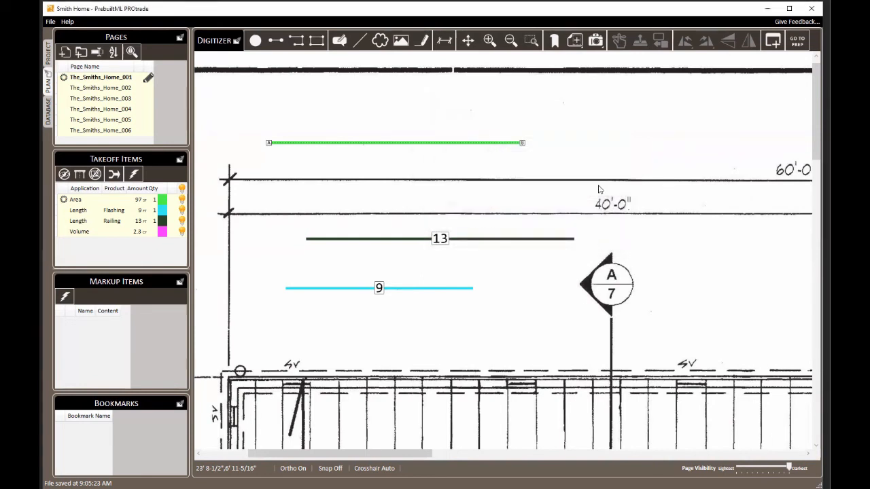
{"action": "left_click", "coordinate": [608, 144]}
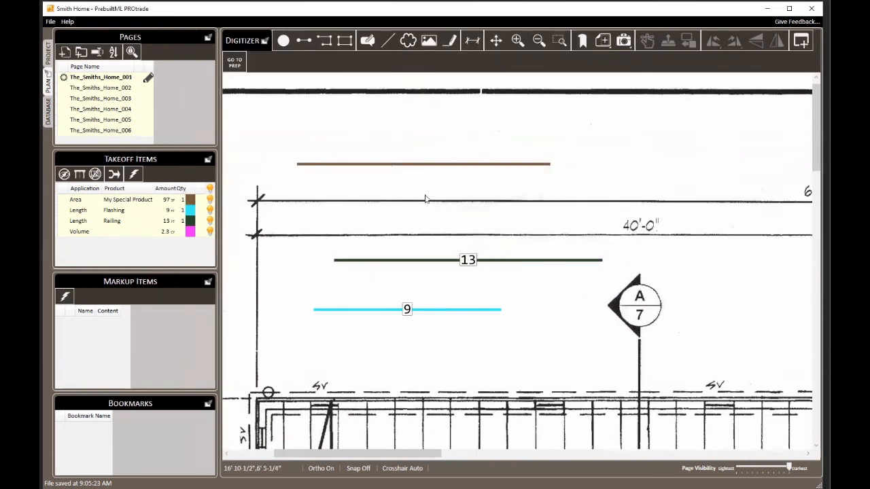
Step: Check the new product's entry in the database's My Products list and return to the plan
{"action": "left_click", "coordinate": [48, 113]}
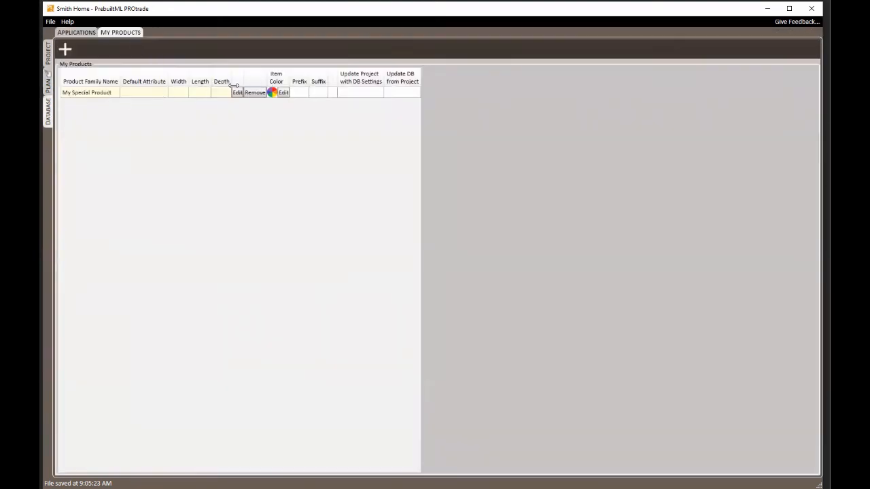
{"action": "left_click", "coordinate": [49, 86]}
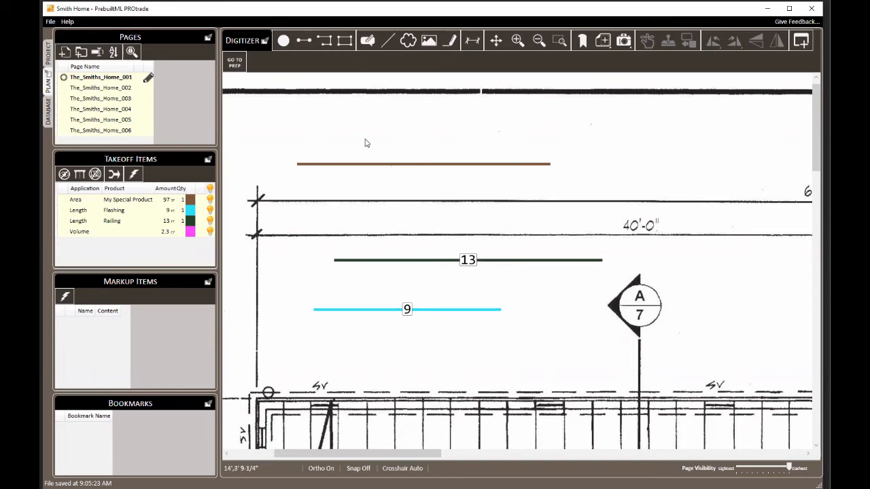
Step: Start an area container takeoff with its first node at the garage's upper-left outer corner
{"action": "scroll", "coordinate": [327, 254], "scroll_direction": "down", "scroll_amount": 5}
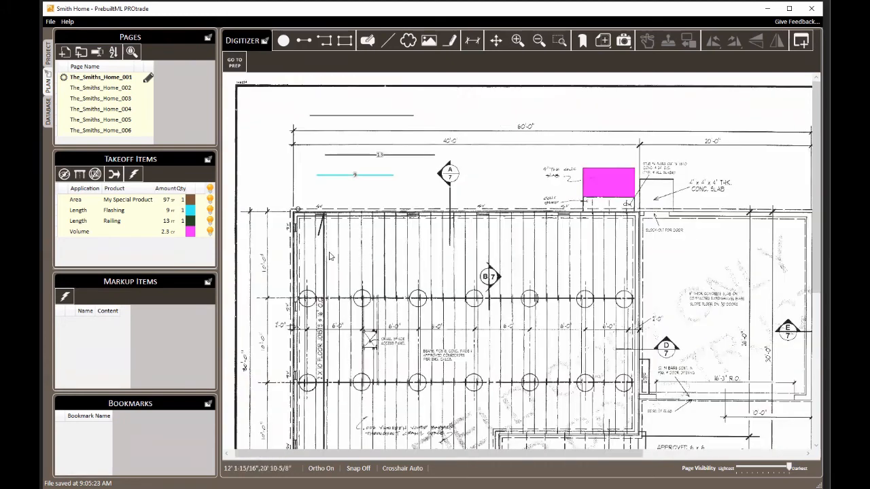
{"action": "scroll", "coordinate": [499, 153], "scroll_direction": "up", "scroll_amount": 2}
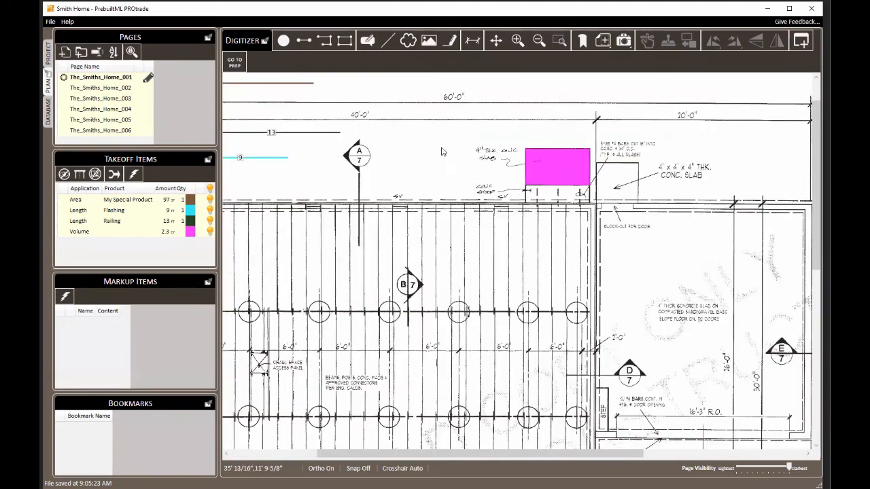
{"action": "left_click", "coordinate": [342, 42]}
{"action": "scroll", "coordinate": [299, 209], "scroll_direction": "down", "scroll_amount": 2}
{"action": "scroll", "coordinate": [622, 182], "scroll_direction": "up", "scroll_amount": 1}
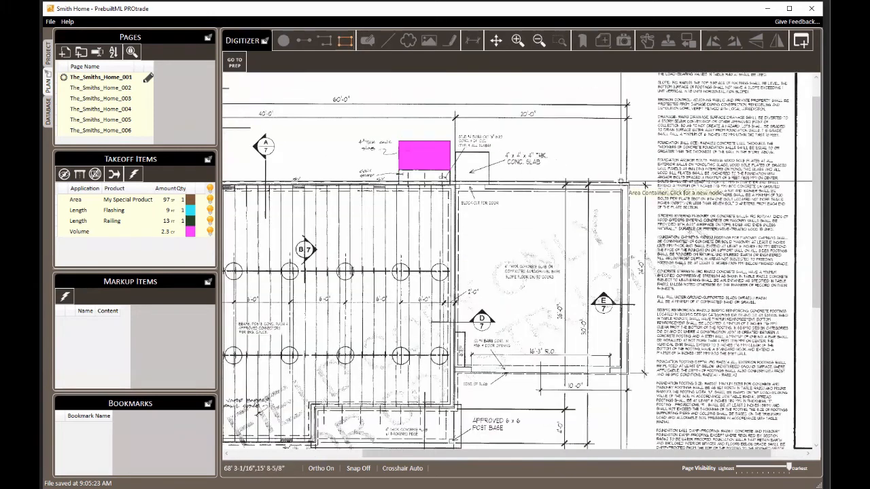
{"action": "scroll", "coordinate": [645, 184], "scroll_direction": "up", "scroll_amount": 1}
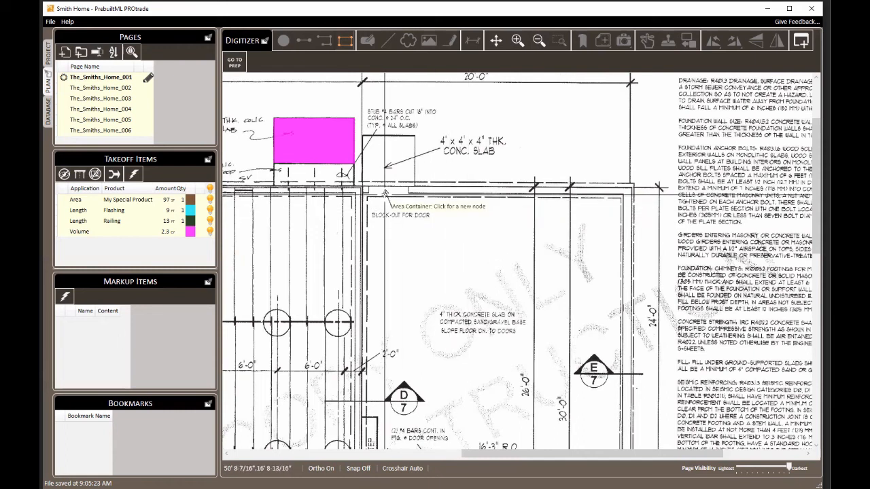
{"action": "scroll", "coordinate": [384, 194], "scroll_direction": "up", "scroll_amount": 3}
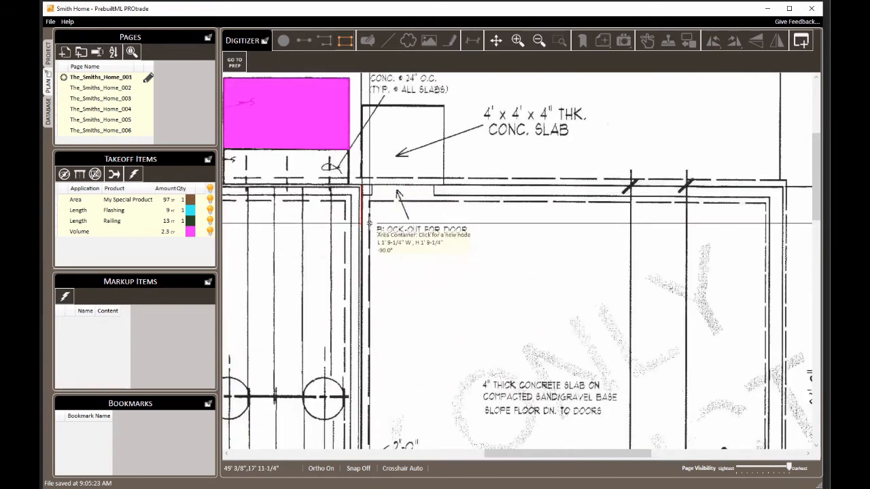
{"action": "scroll", "coordinate": [398, 194], "scroll_direction": "down", "scroll_amount": 3}
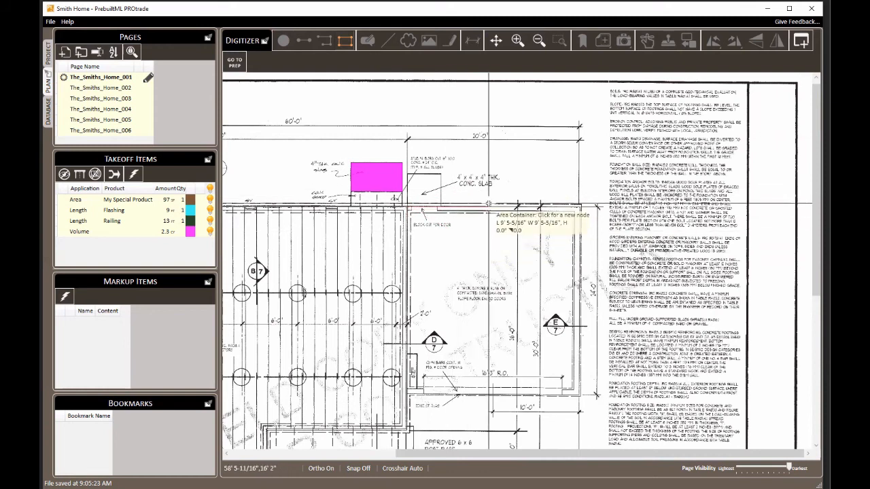
Step: Complete the garage area container as a 15 ft square using keyboard-drawn sides at 0, -90 and -180 degrees
{"action": "key", "text": "k"}
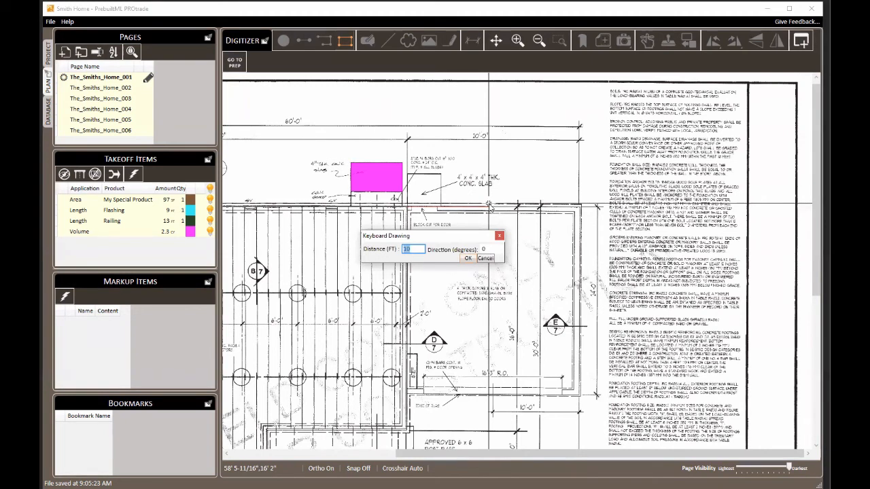
{"action": "type", "text": "15"}
{"action": "key", "text": "Return"}
{"action": "key", "text": "k"}
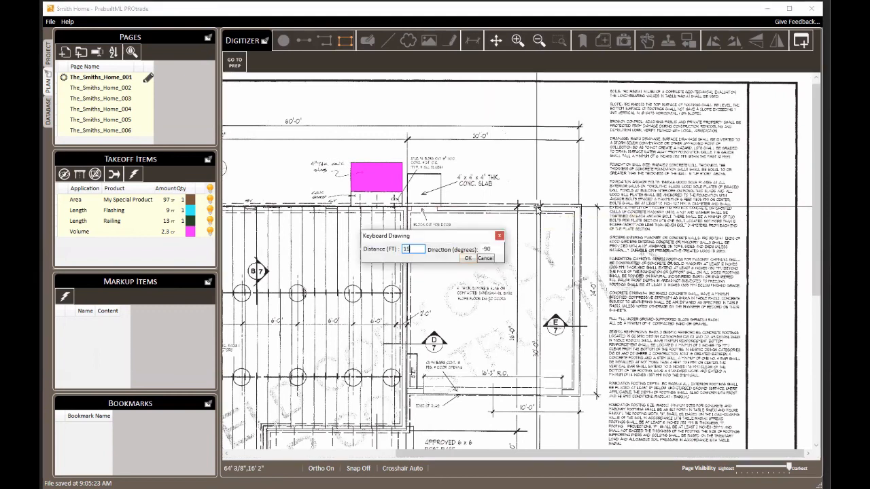
{"action": "key", "text": "Return"}
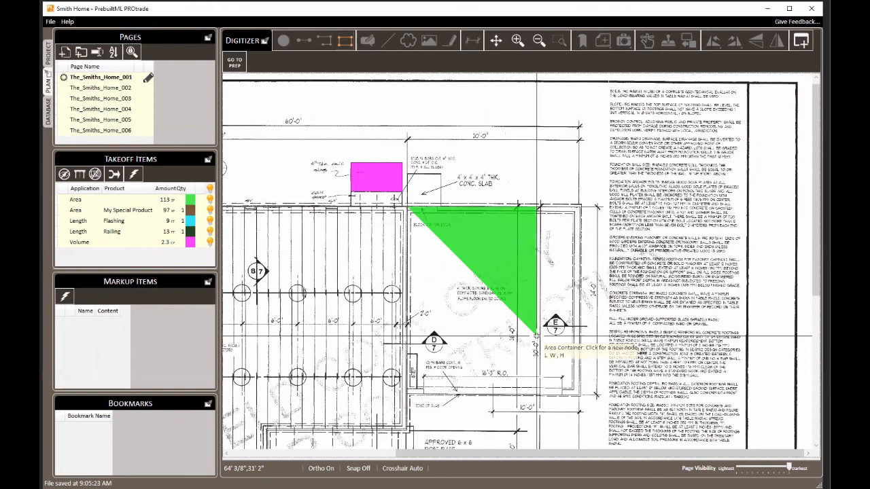
{"action": "key", "text": "k"}
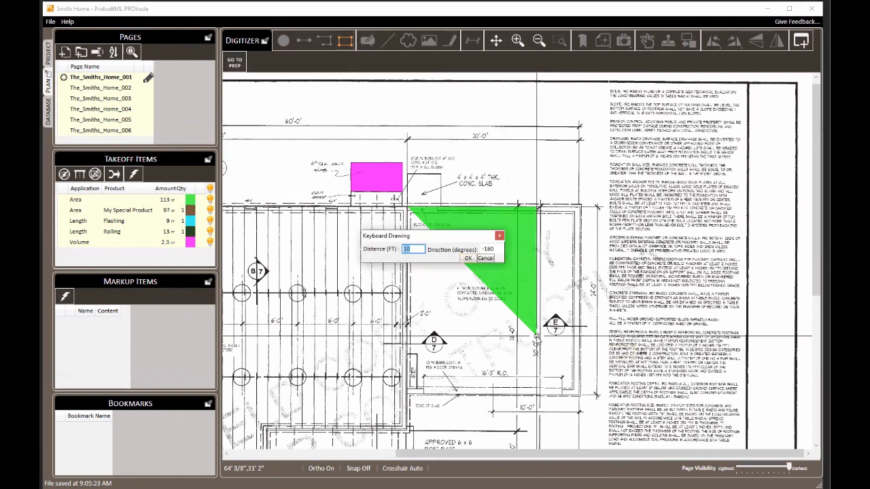
{"action": "key", "text": "Return"}
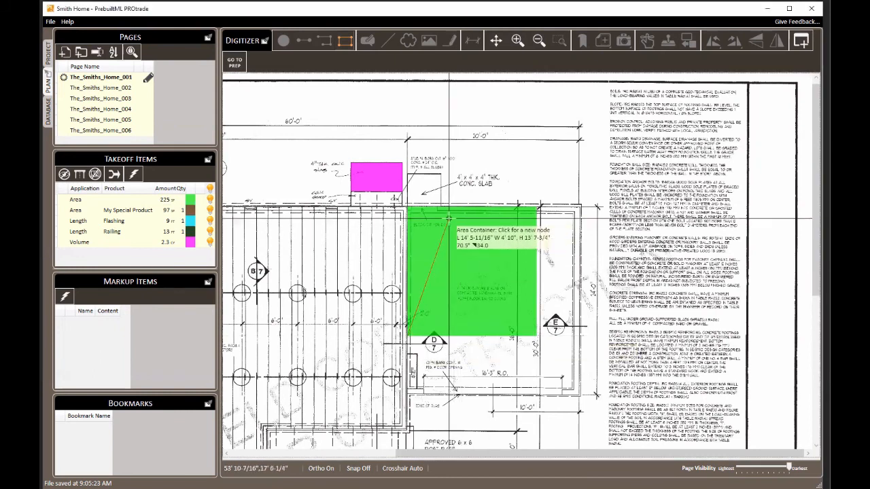
{"action": "key", "text": "Escape"}
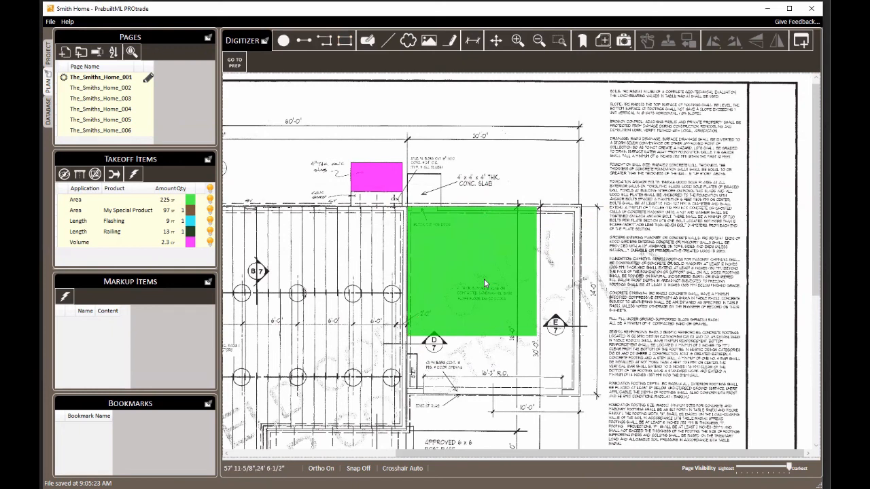
{"action": "left_click", "coordinate": [450, 248]}
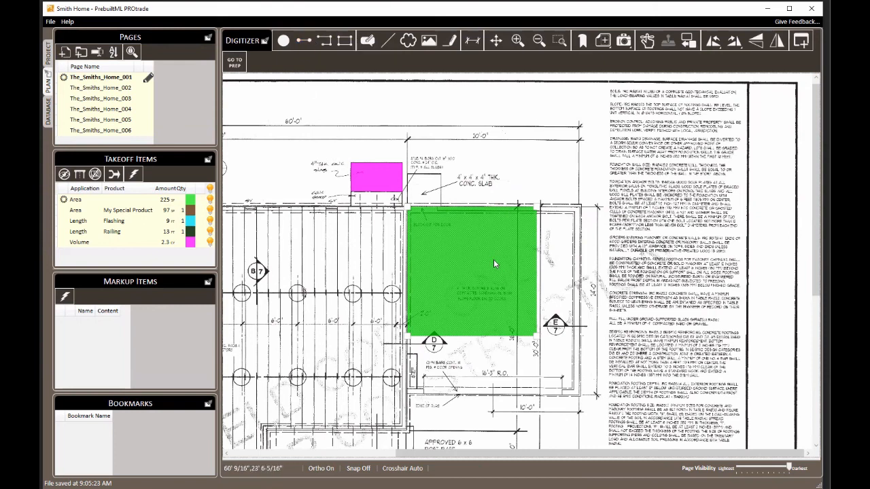
{"action": "left_click", "coordinate": [492, 172]}
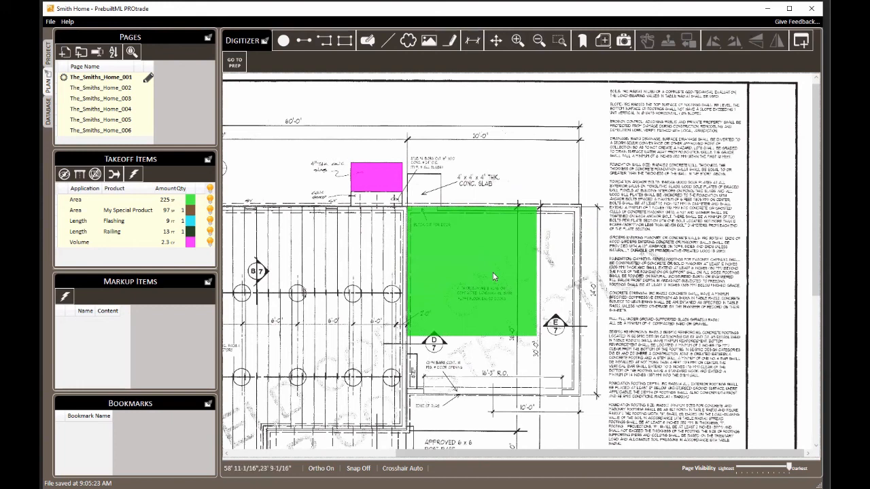
Step: Add a blank page named New Blank Page with page size Tabloid (17"x11")
{"action": "right_click", "coordinate": [66, 57]}
{"action": "left_click", "coordinate": [85, 58]}
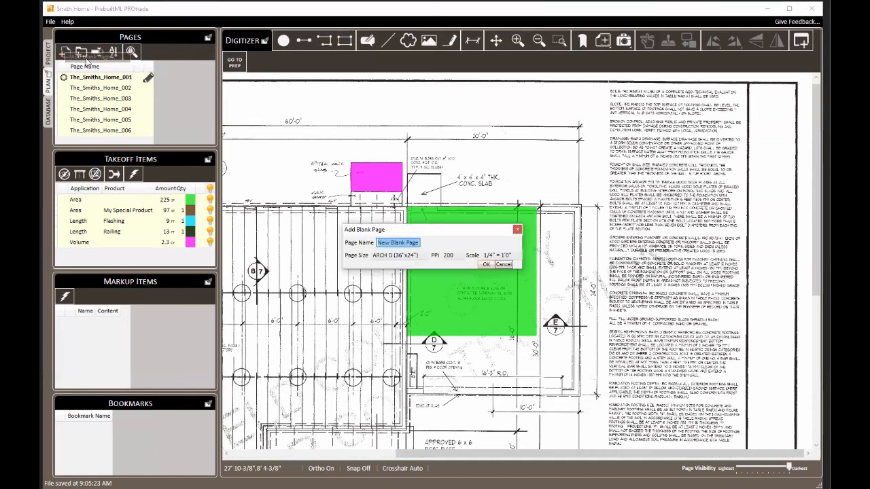
{"action": "left_click", "coordinate": [417, 256]}
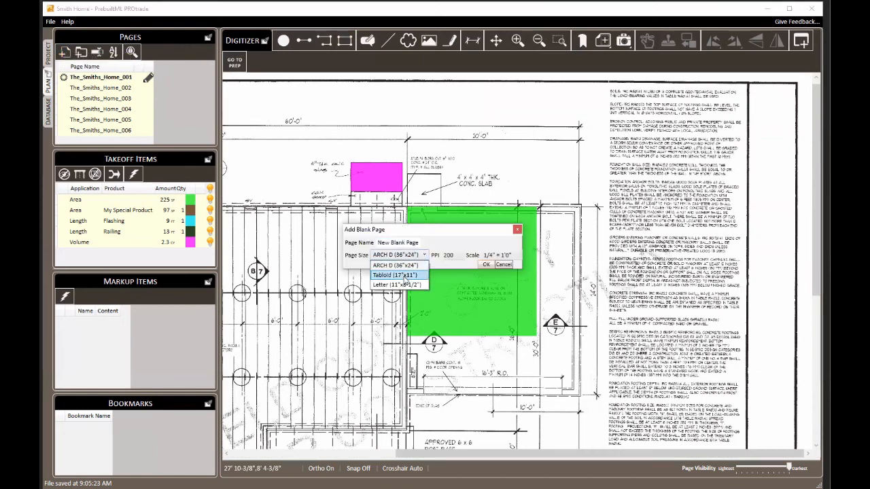
{"action": "left_click", "coordinate": [401, 277]}
{"action": "left_click", "coordinate": [485, 264]}
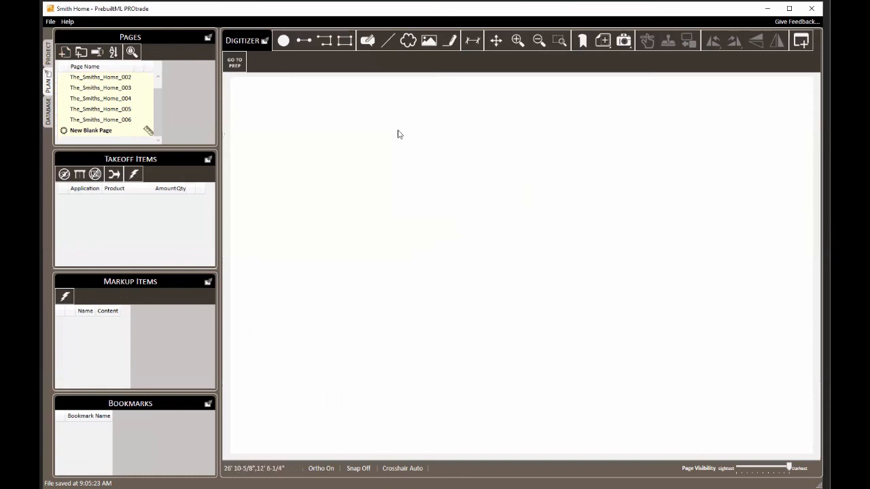
Step: Leave the blank page and reopen the page The_Smiths_Home_001
{"action": "left_click", "coordinate": [325, 40]}
{"action": "double_click", "coordinate": [113, 77]}
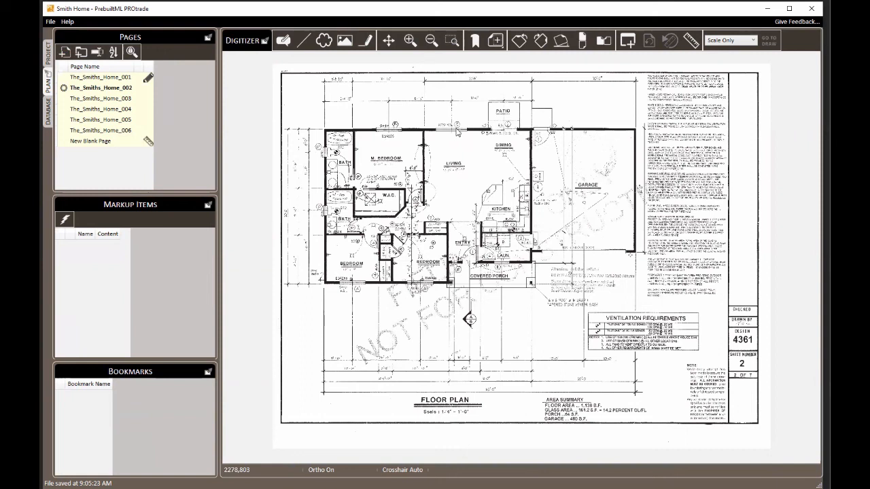
{"action": "double_click", "coordinate": [129, 77]}
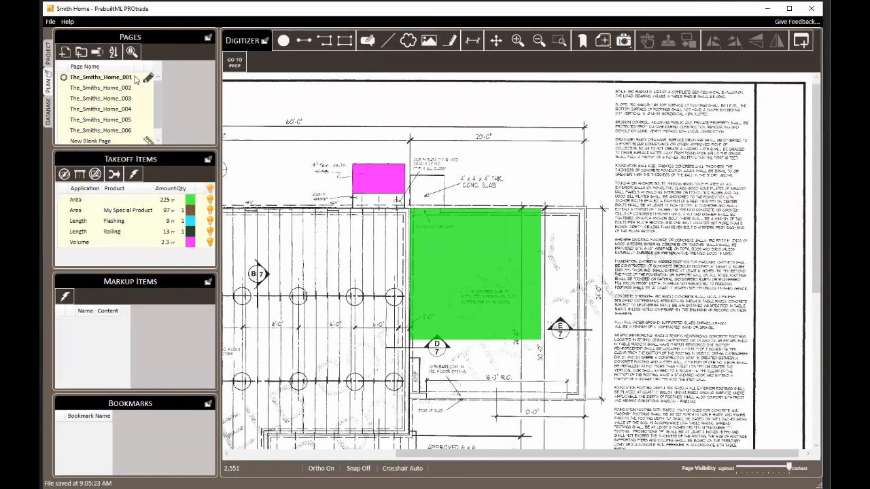
Step: Create a framing layout snapshot titled Area Layout, covering the magenta Volume slab and the green garage area
{"action": "scroll", "coordinate": [479, 230], "scroll_direction": "down", "scroll_amount": 3}
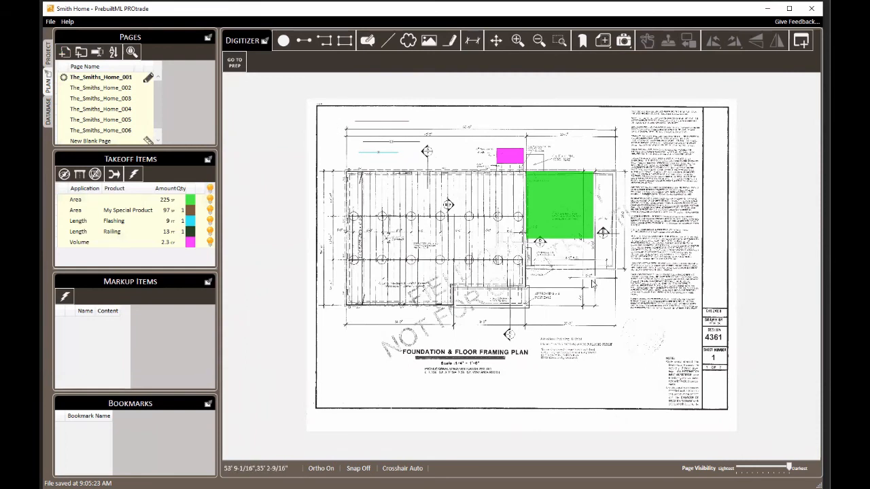
{"action": "left_click", "coordinate": [623, 41]}
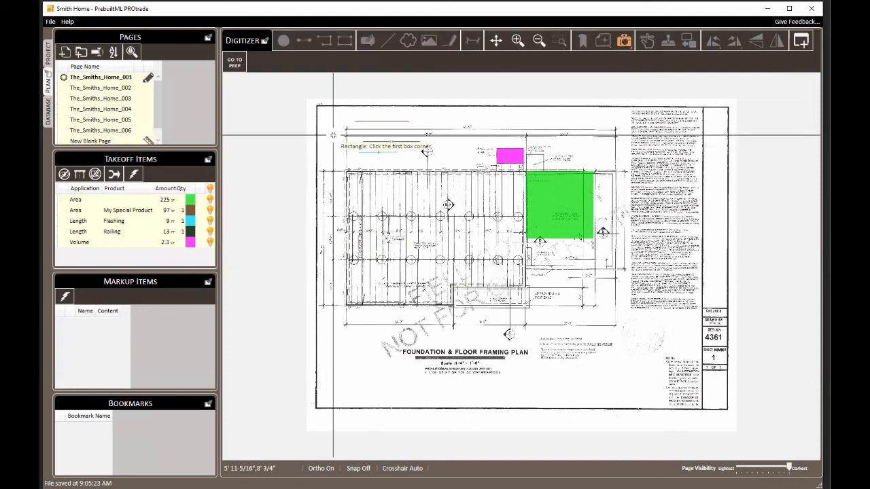
{"action": "left_click", "coordinate": [485, 141]}
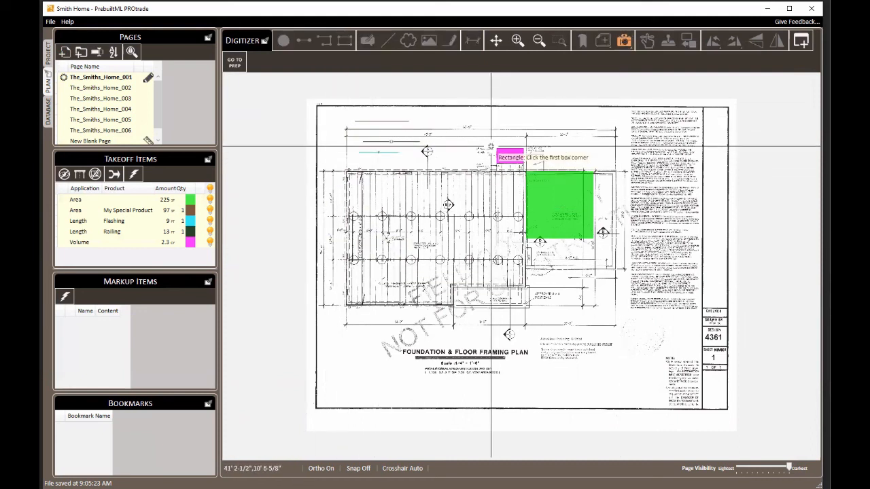
{"action": "left_click", "coordinate": [628, 257]}
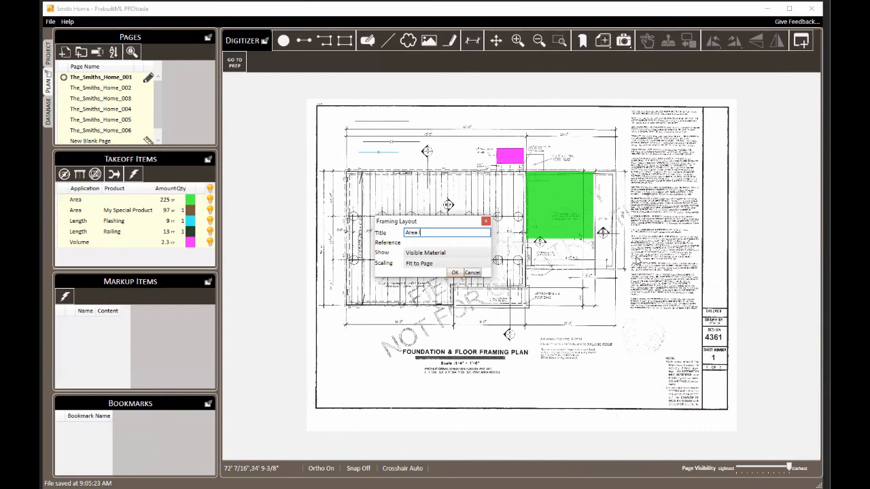
{"action": "type", "text": "Area Laou"}
{"action": "type", "text": "yout"}
{"action": "key", "text": "Return"}
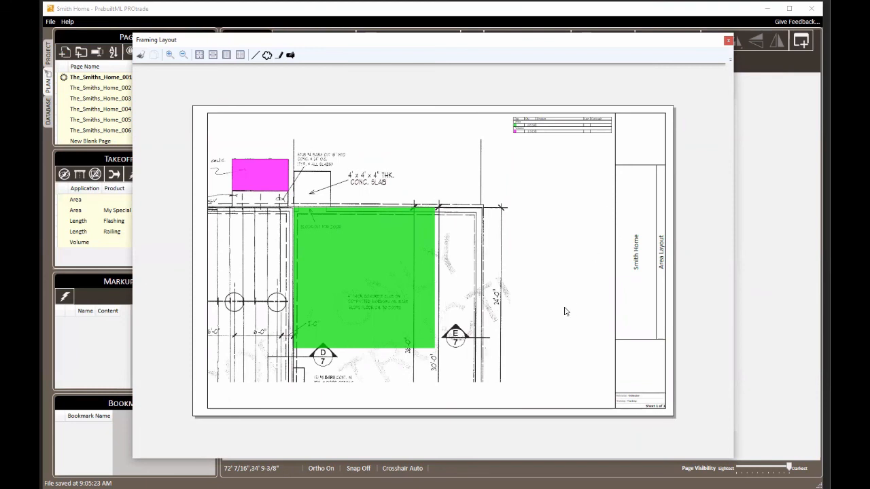
Step: Examine the takeoff quantities legend on the Area Layout sheet
{"action": "scroll", "coordinate": [563, 100], "scroll_direction": "up", "scroll_amount": 5}
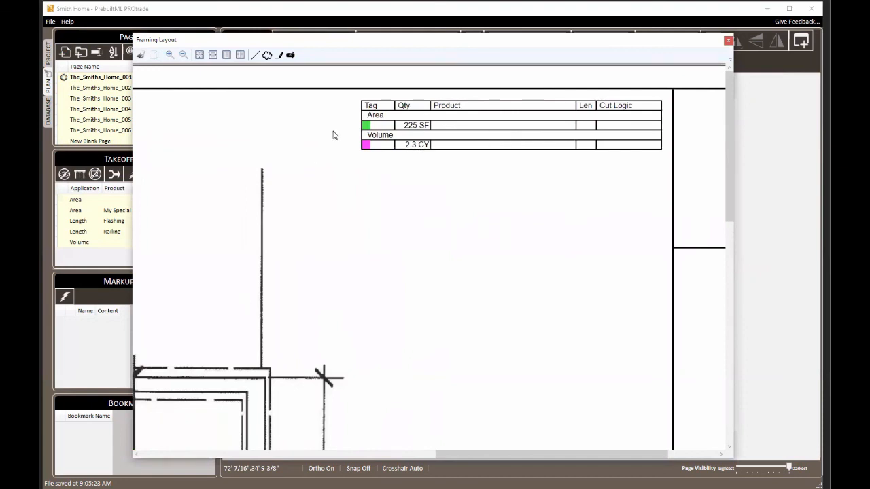
{"action": "scroll", "coordinate": [596, 187], "scroll_direction": "down", "scroll_amount": 5}
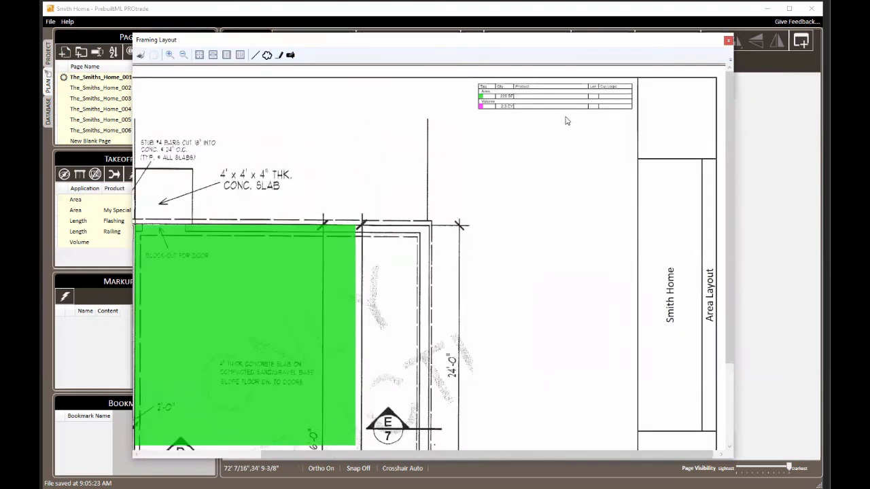
{"action": "scroll", "coordinate": [548, 185], "scroll_direction": "down", "scroll_amount": 1}
{"action": "scroll", "coordinate": [542, 190], "scroll_direction": "down", "scroll_amount": 1}
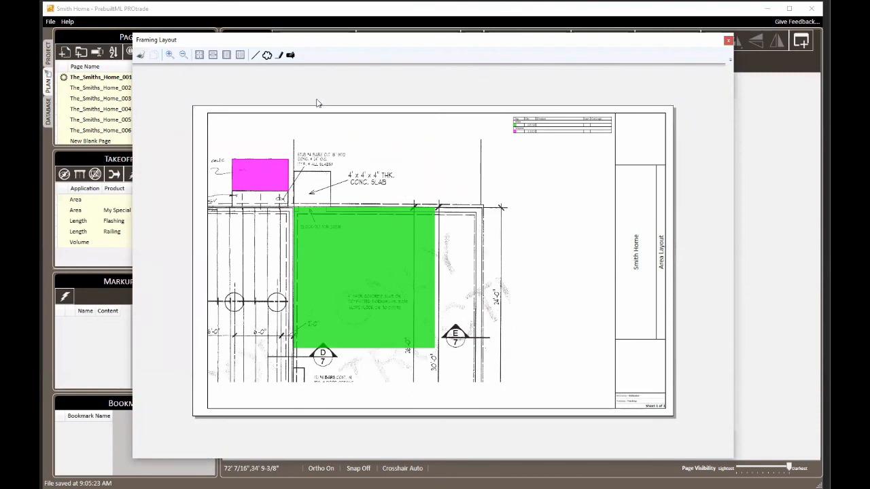
Step: Draw a closed revision cloud around the 4' x 4' x 4" THK. CONC. SLAB note on the layout
{"action": "left_click", "coordinate": [269, 55]}
{"action": "scroll", "coordinate": [356, 159], "scroll_direction": "up", "scroll_amount": 2}
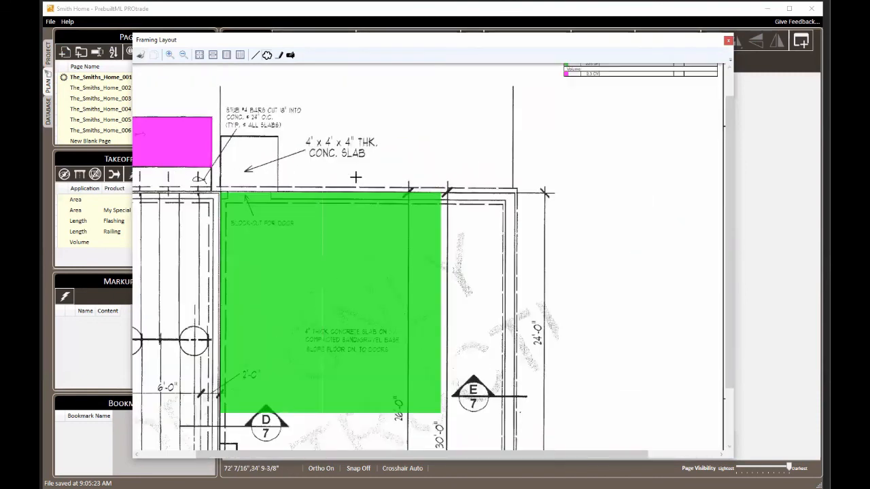
{"action": "left_click", "coordinate": [332, 128]}
{"action": "left_click", "coordinate": [278, 157]}
{"action": "left_click", "coordinate": [349, 179]}
{"action": "left_click", "coordinate": [412, 175]}
{"action": "left_click", "coordinate": [419, 141]}
{"action": "left_click", "coordinate": [385, 120]}
{"action": "right_click", "coordinate": [388, 105]}
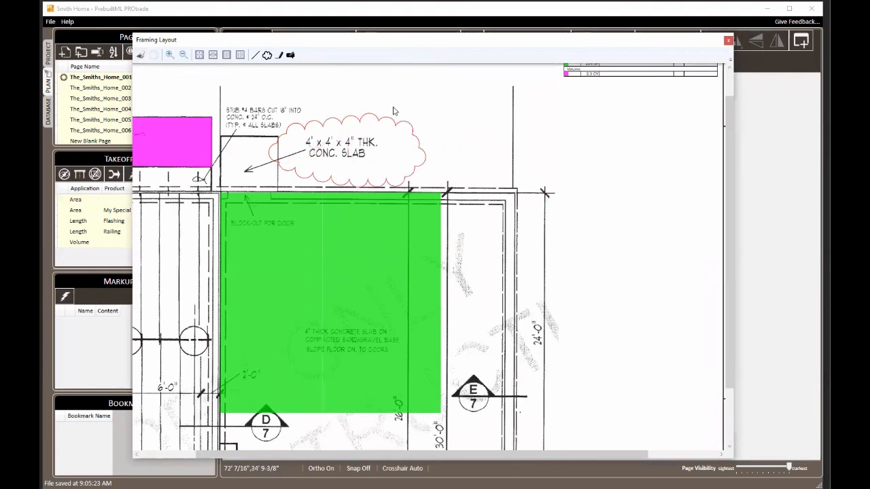
Step: Duplicate the slab note's revision cloud and place the copy over the upper end of the 24'-0" dimension line
{"action": "left_click", "coordinate": [375, 146]}
{"action": "left_click", "coordinate": [445, 159]}
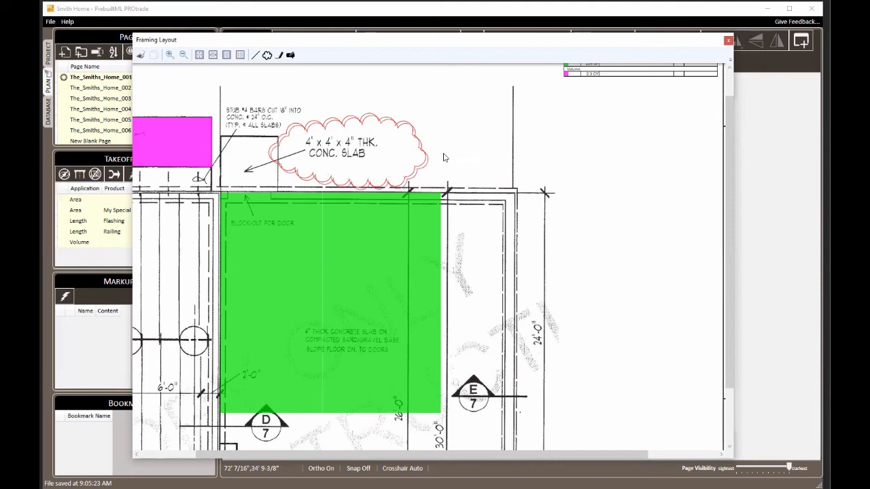
{"action": "left_click_drag", "start_coordinate": [365, 141], "coordinate": [562, 195]}
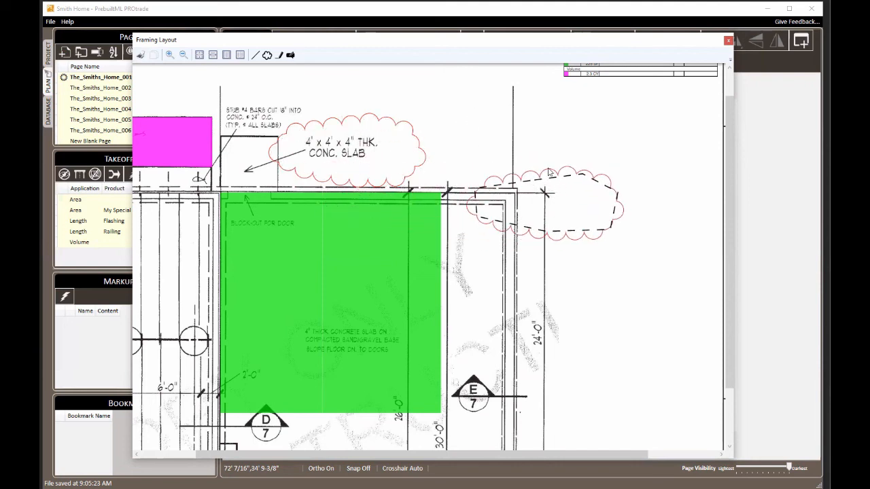
Step: Add a yellow highlight rectangle just above the slab note's cloud and close the framing layout
{"action": "left_click", "coordinate": [269, 55]}
{"action": "left_click_drag", "start_coordinate": [400, 83], "coordinate": [469, 117]}
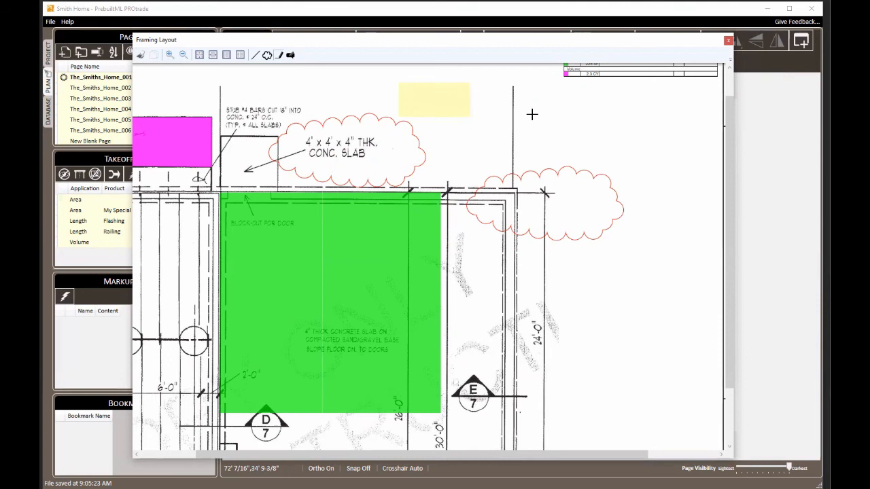
{"action": "scroll", "coordinate": [462, 273], "scroll_direction": "down", "scroll_amount": 2}
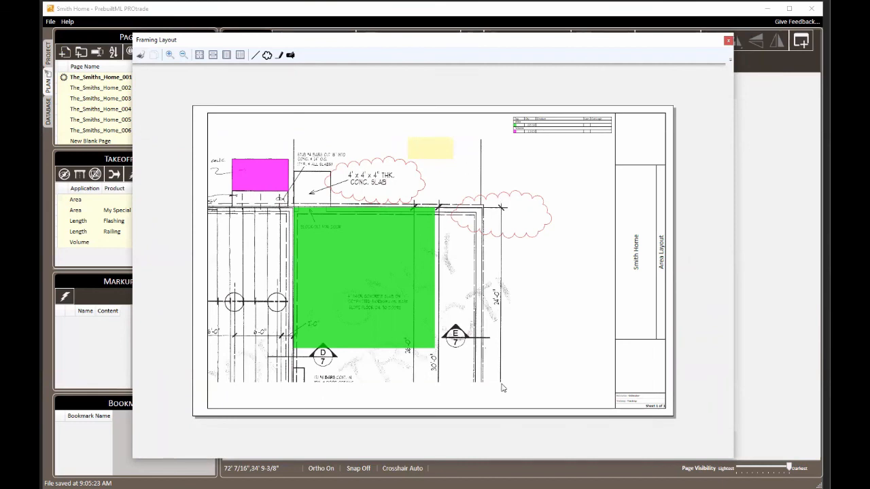
{"action": "left_click", "coordinate": [729, 43]}
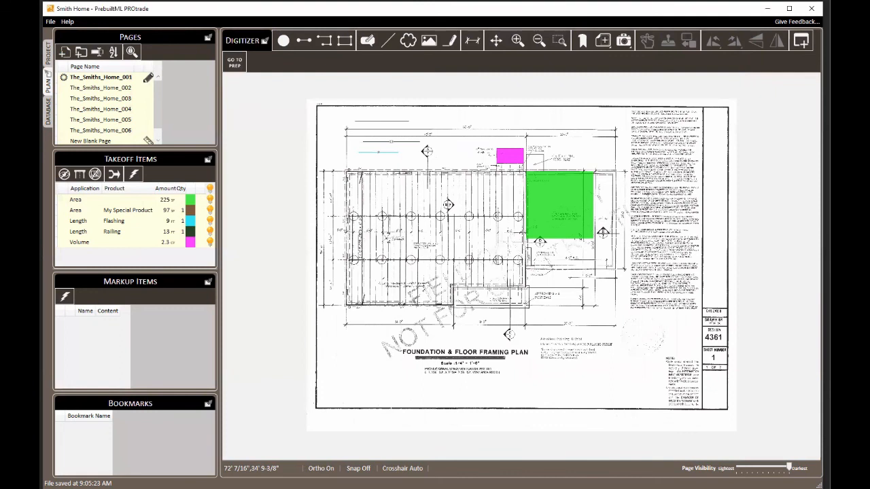